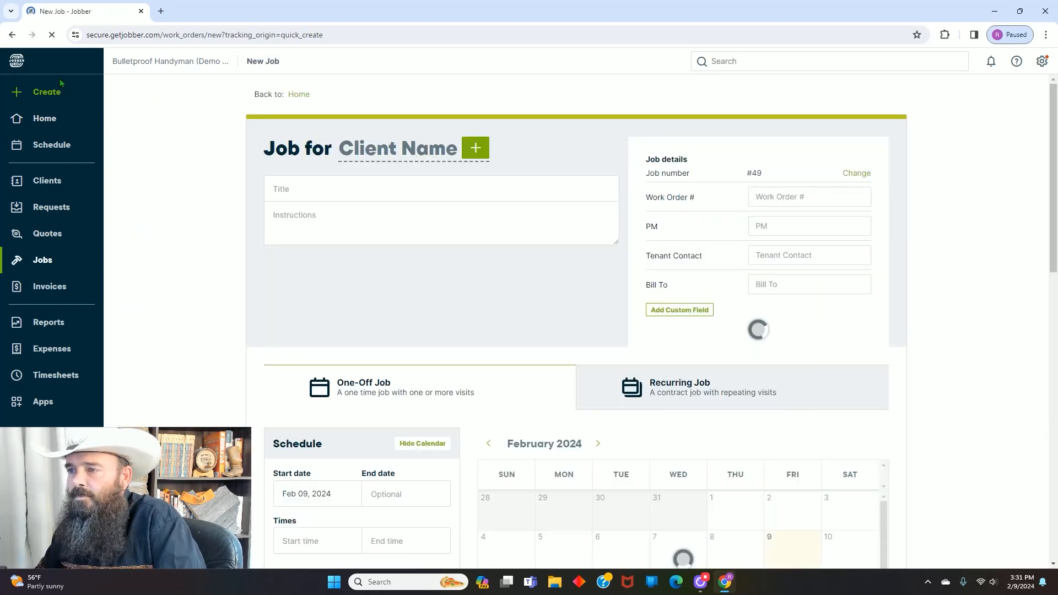
Step: Assign the new job to the client Fancy Nancy Realty And Management LLC and its Marana, Arizona property
click(472, 150)
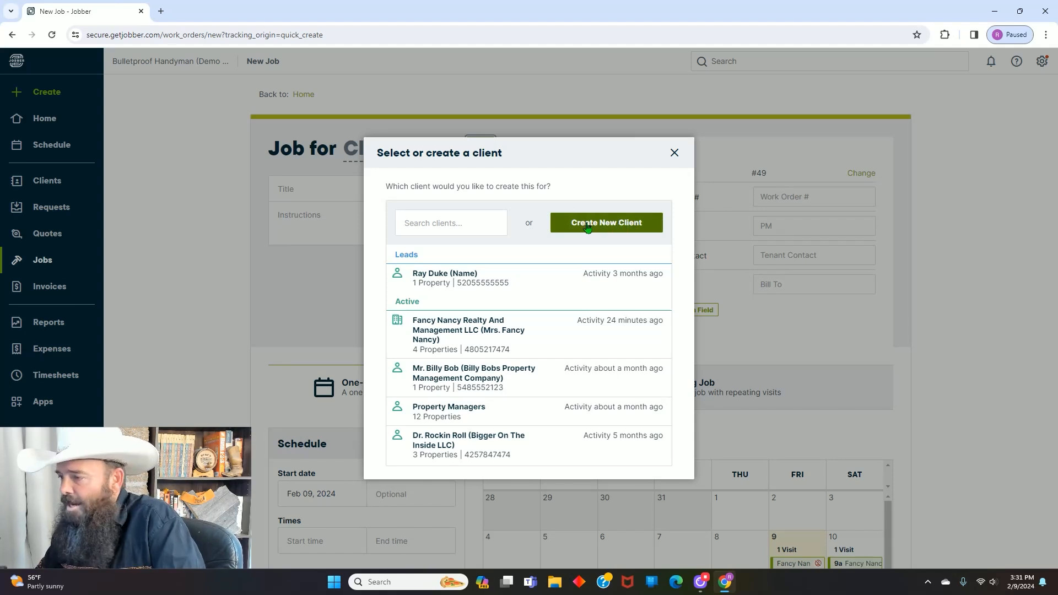
click(440, 331)
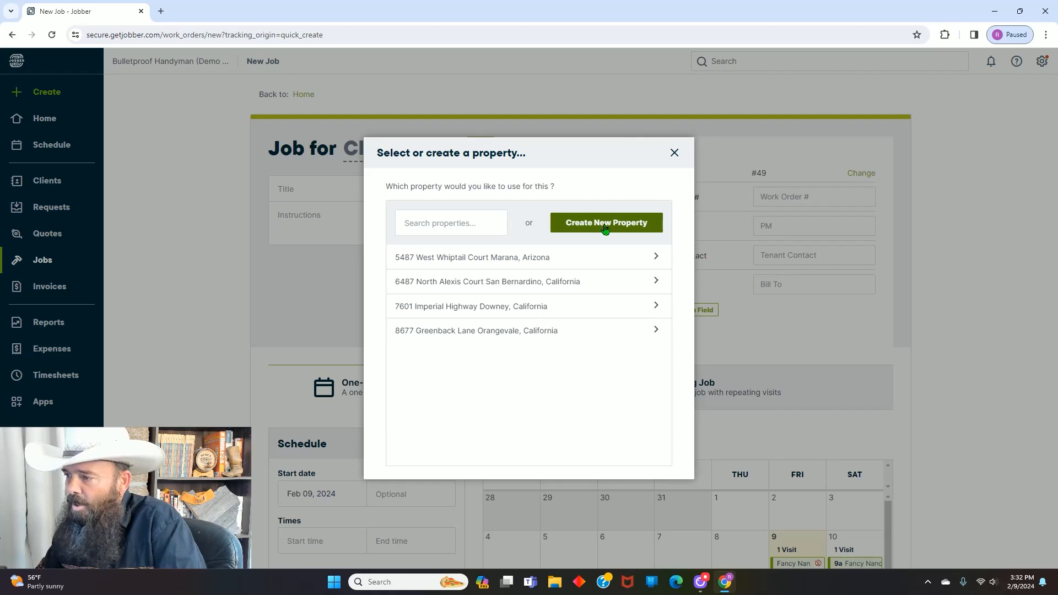
click(457, 262)
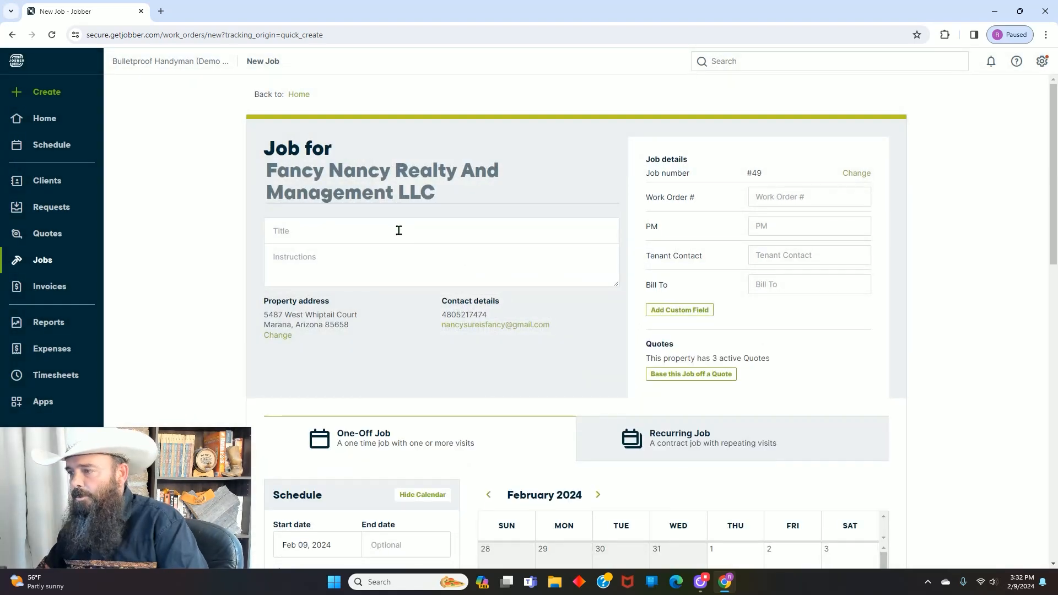
Step: Title the job "Fix Some Stuff"
click(399, 229)
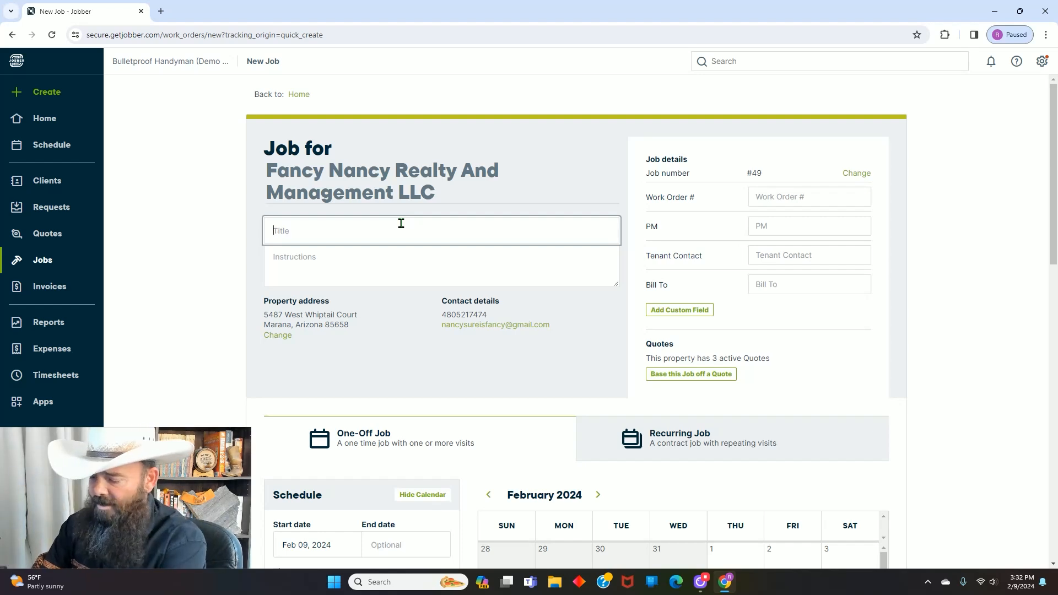
text(Fix Some Stuff)
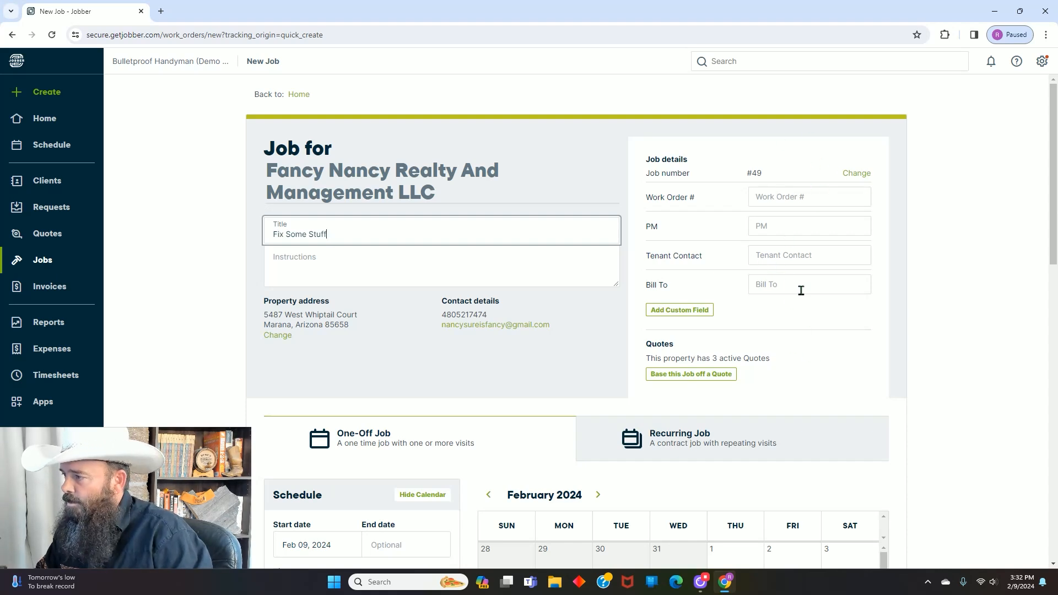
click(181, 331)
Step: Schedule the job to start on Feb 10, 2024 at 9:00AM
scroll(187, 332, down, 2)
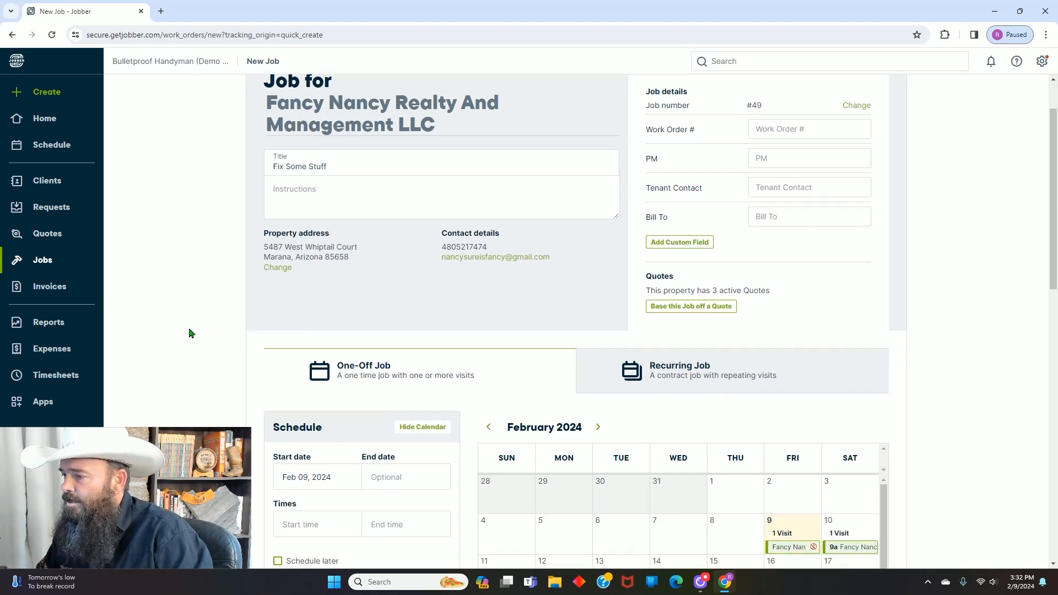
scroll(193, 333, down, 5)
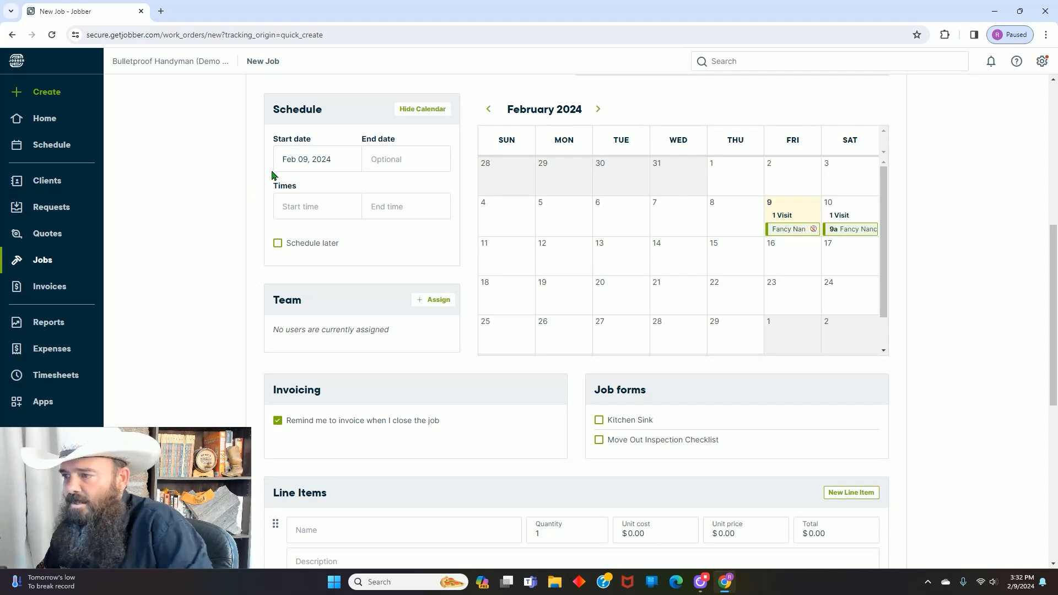
click(299, 159)
click(414, 248)
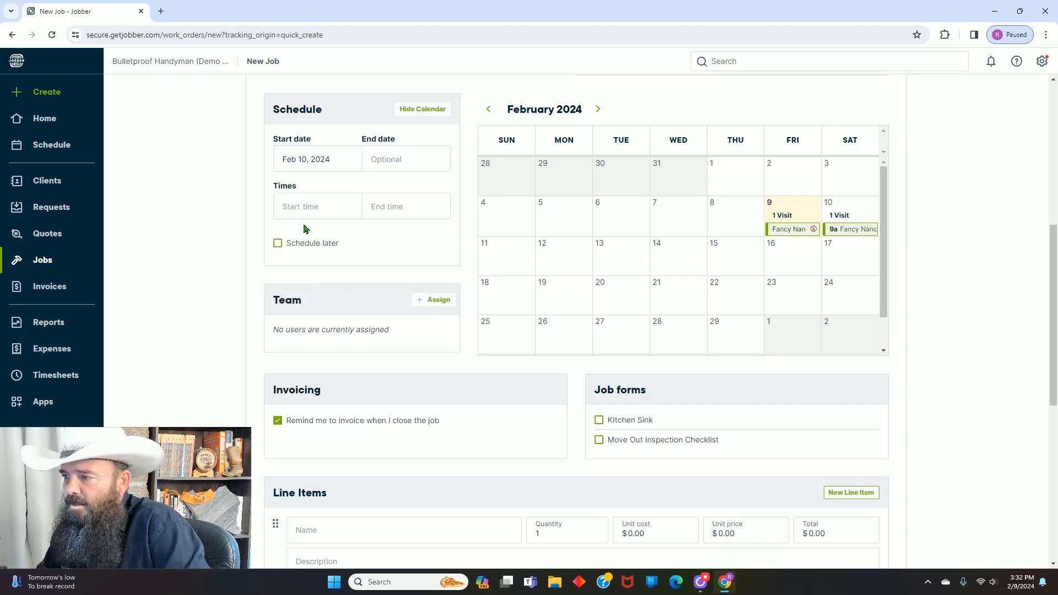
click(311, 210)
text(9:00PM)
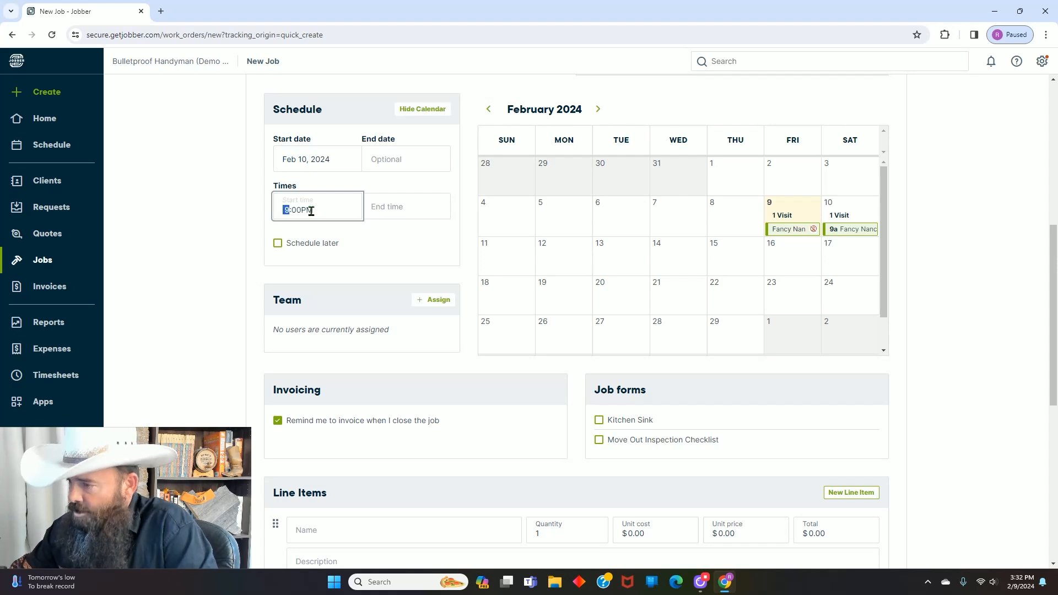
click(309, 210)
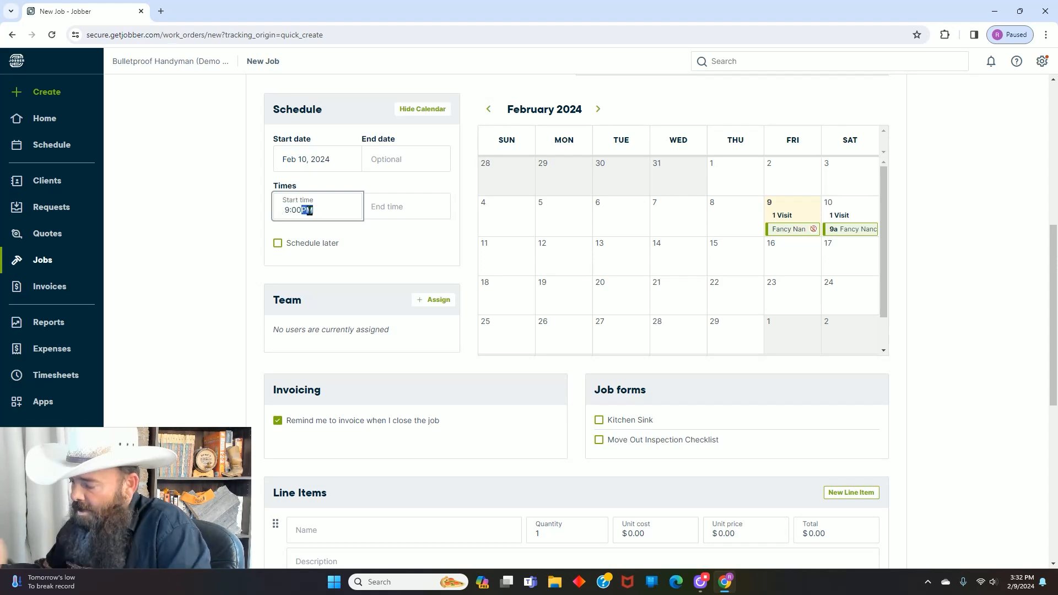
text(a)
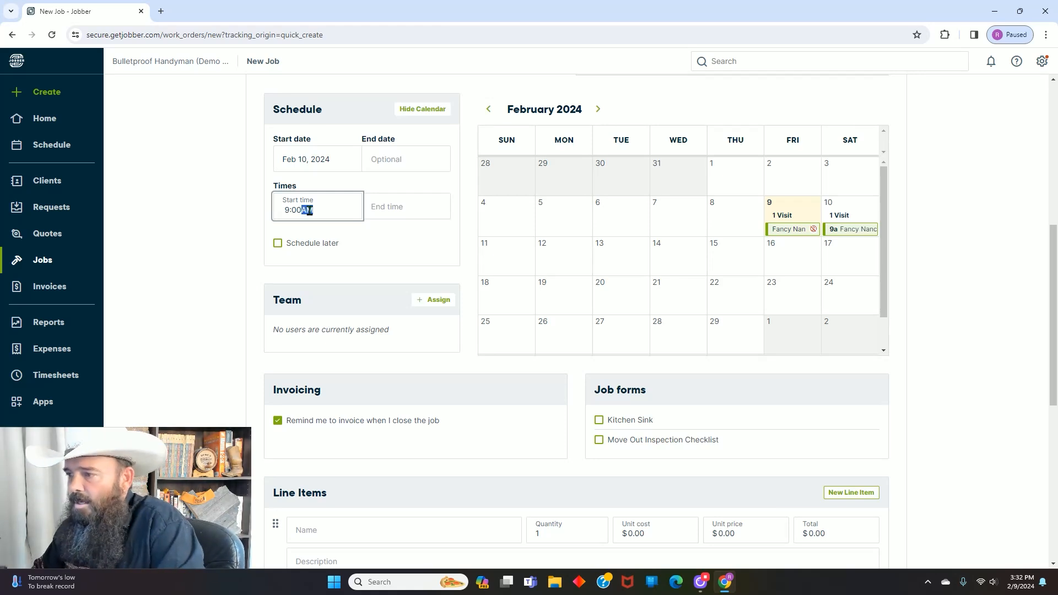
click(232, 273)
Step: Assign the team member listed directly below Property Managers to the job
scroll(232, 273, down, 3)
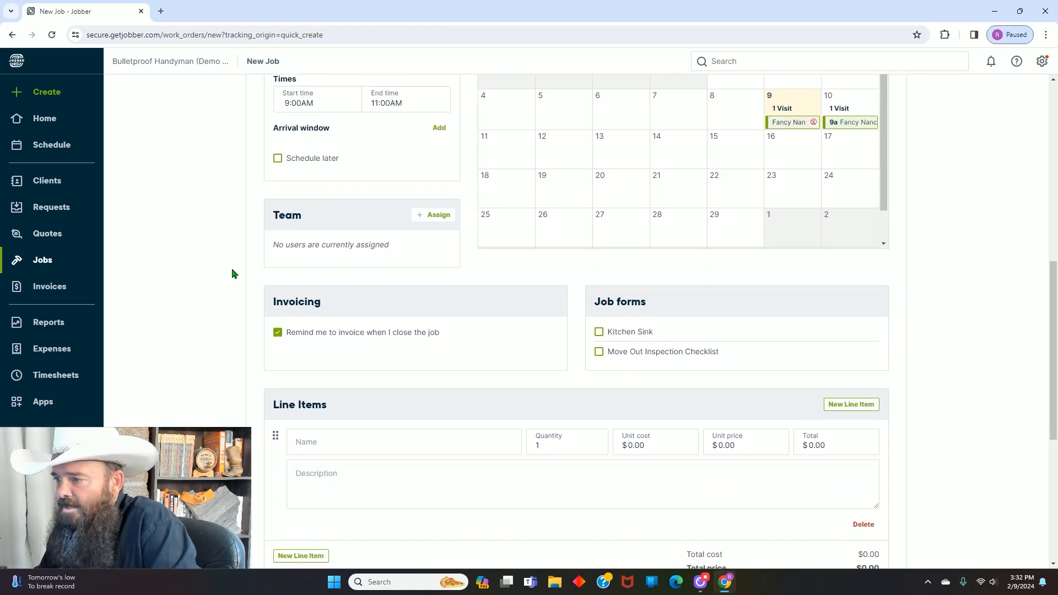
click(420, 160)
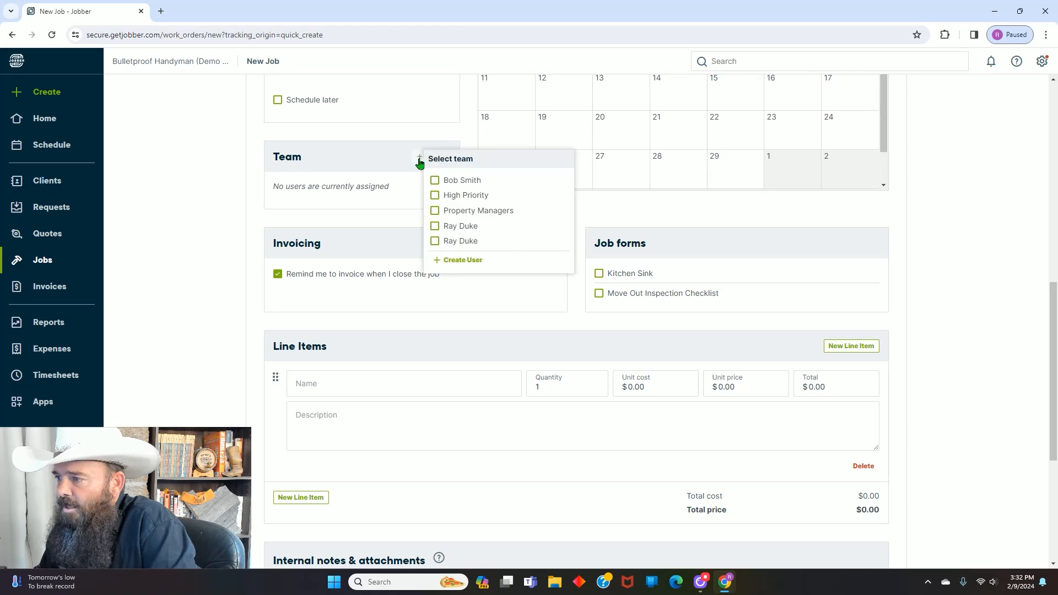
click(435, 226)
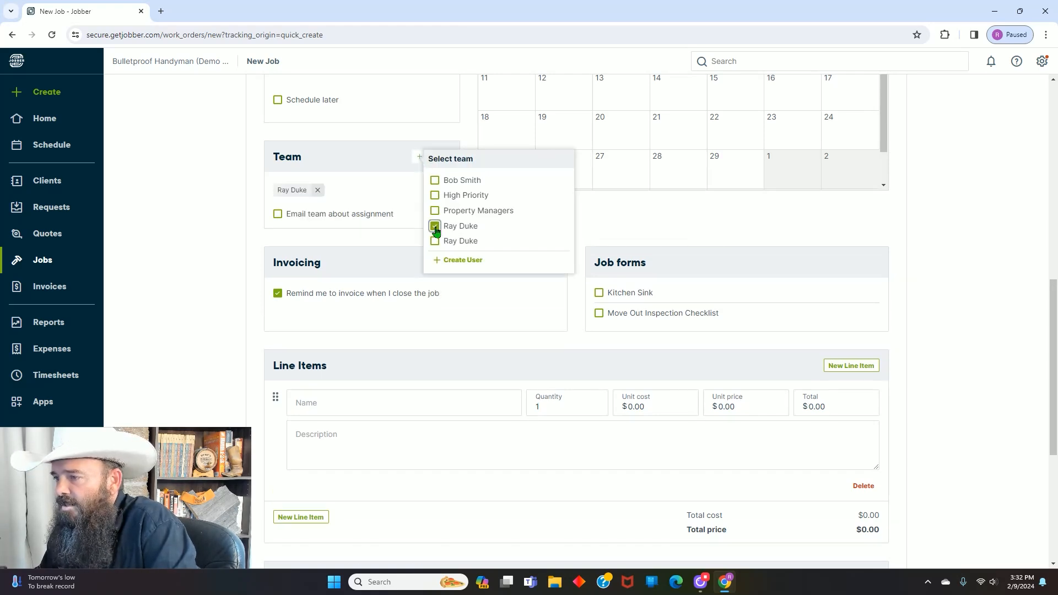
click(226, 228)
Step: Fill in the first line item as Labor with the description "Fix Some Stuff" and save the job
scroll(302, 170, down, 5)
click(355, 129)
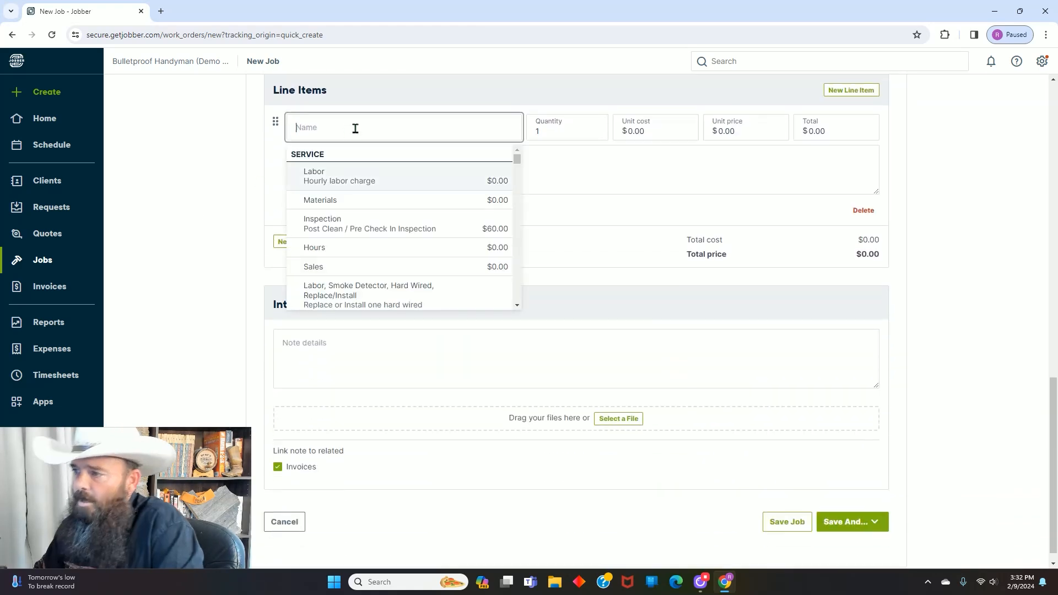
text(Labor)
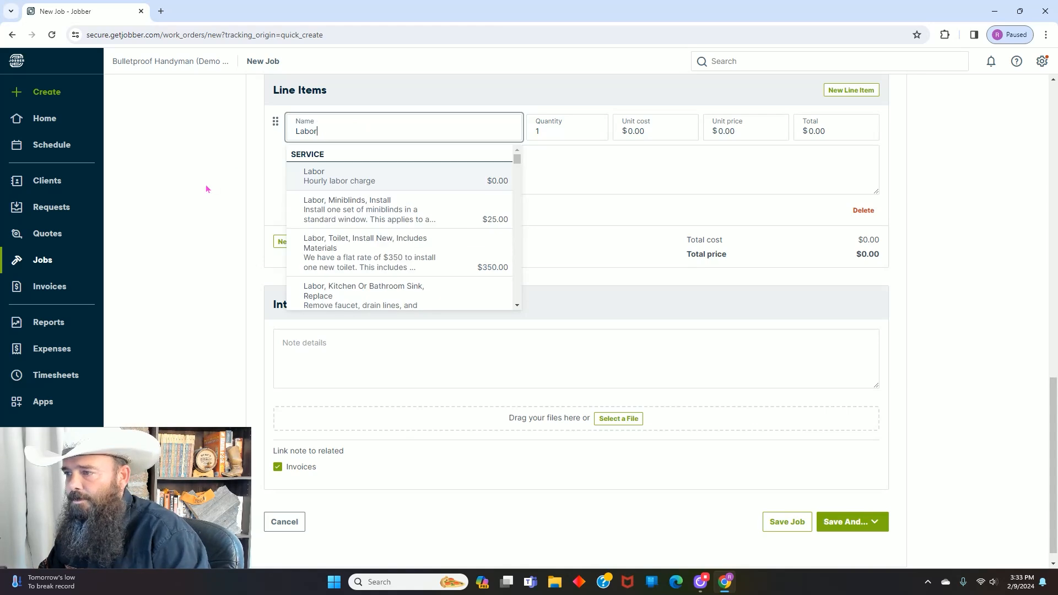
click(210, 186)
click(342, 169)
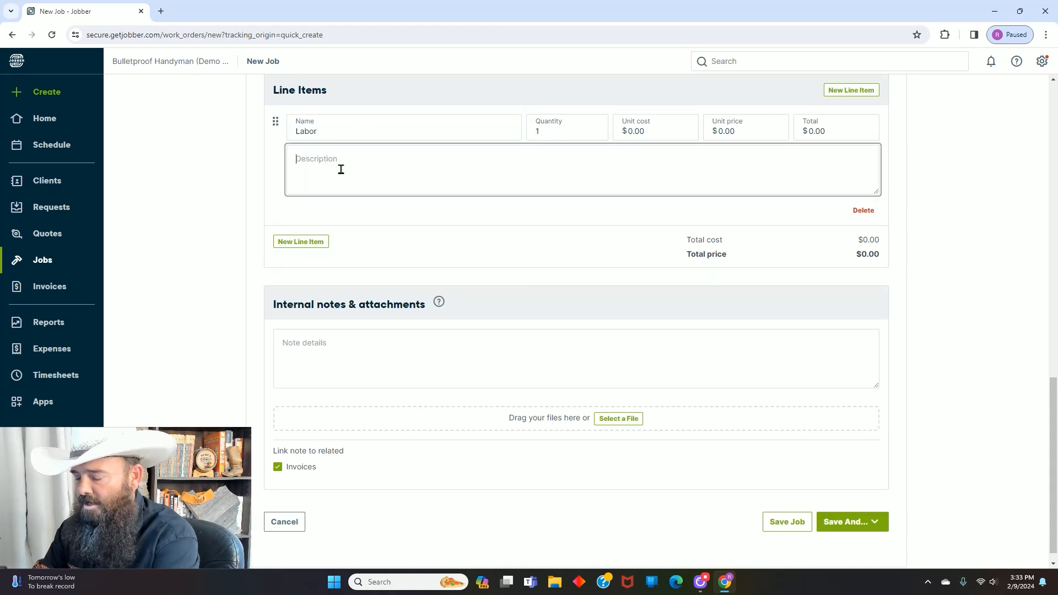
text(Fix Some )
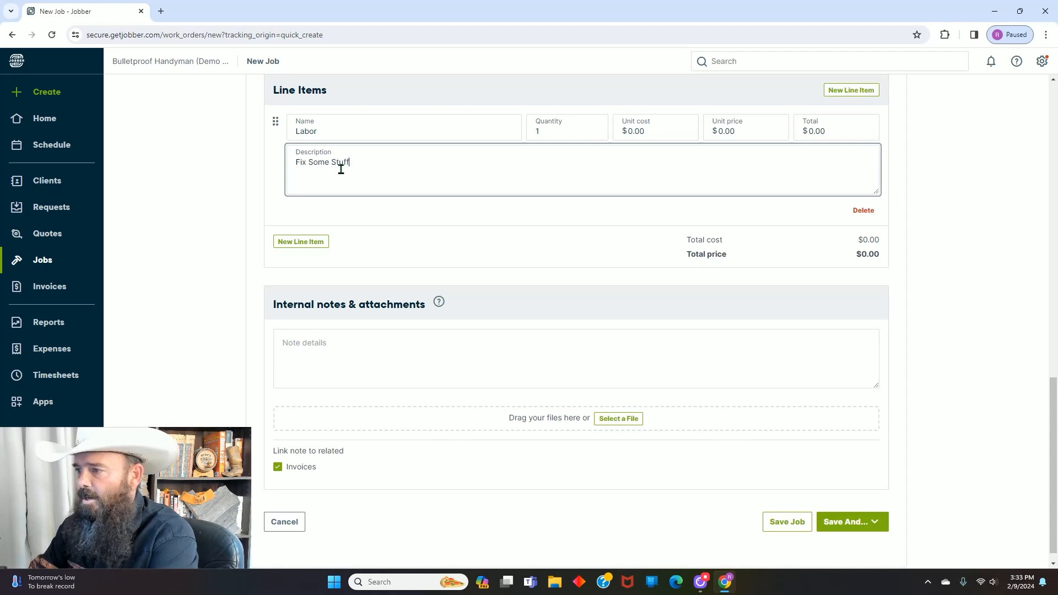
text(Stuff)
scroll(342, 171, down, 1)
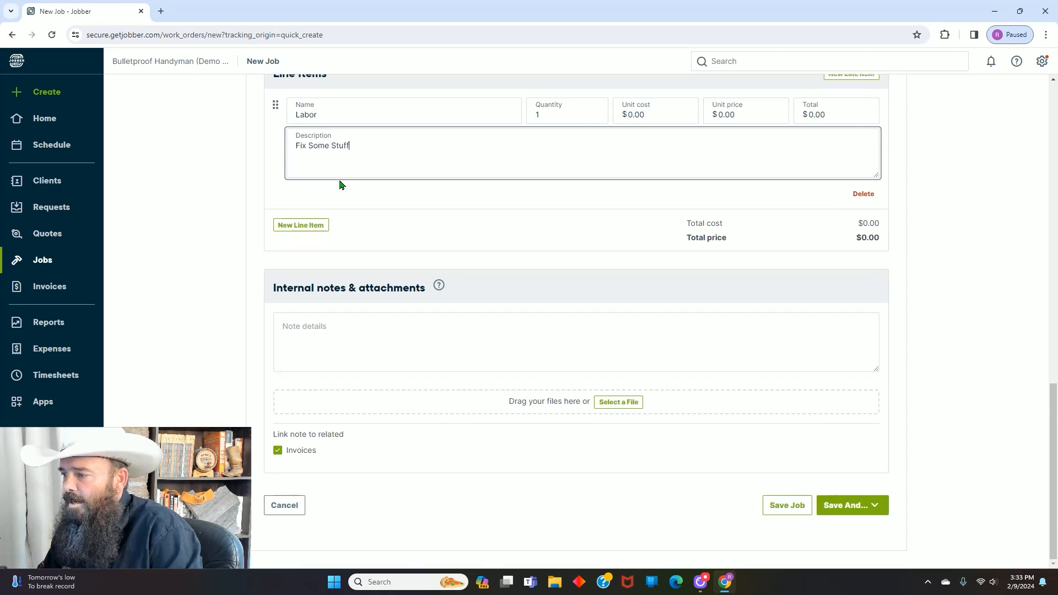
click(787, 506)
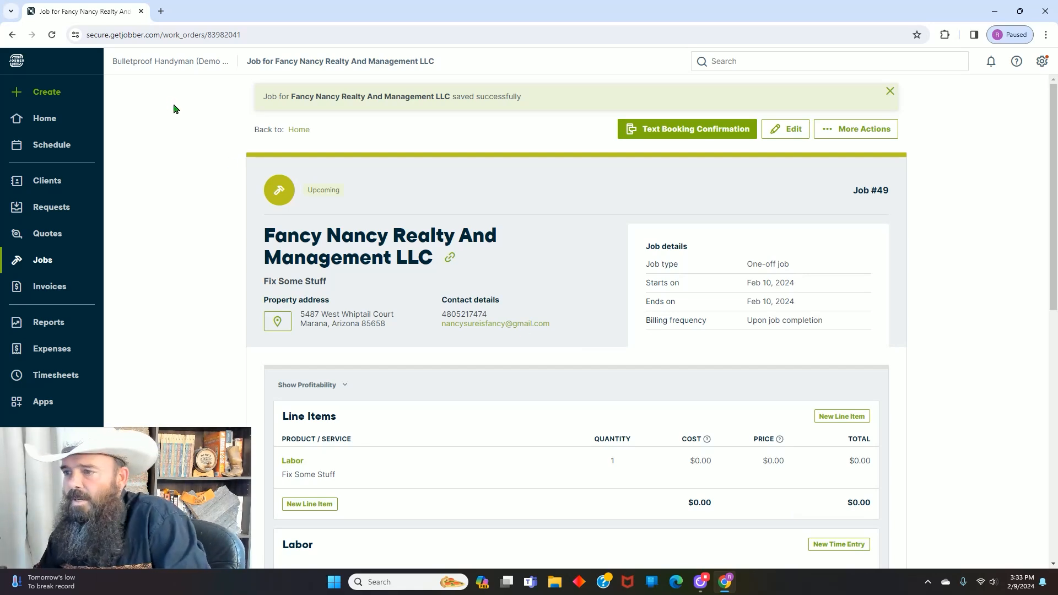
Step: Replace the description of the saved job's Labor line item with "Repaired two toilet fill valves."
scroll(177, 149, down, 1)
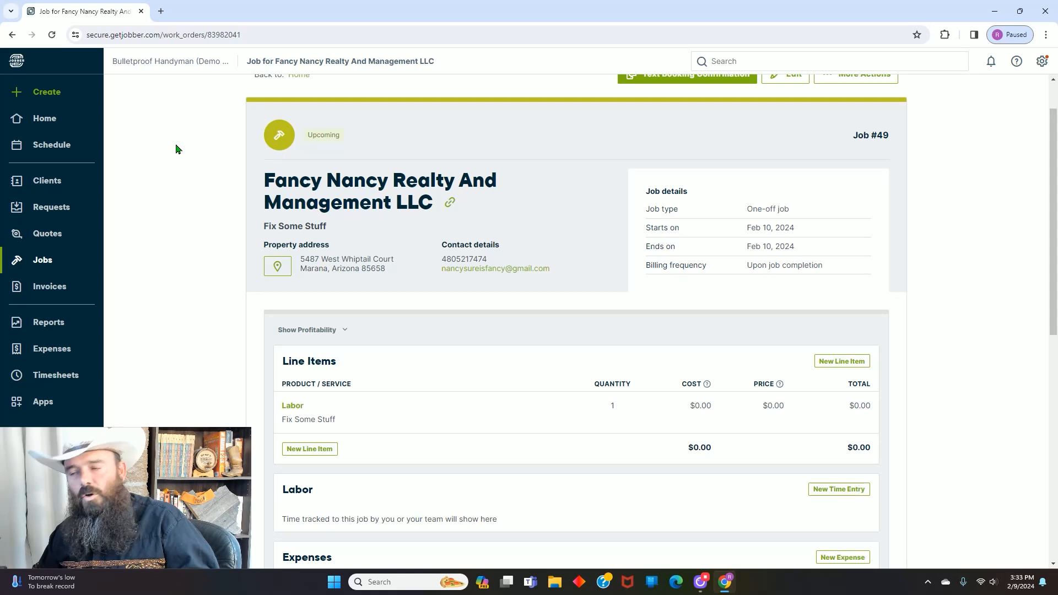
scroll(182, 149, down, 3)
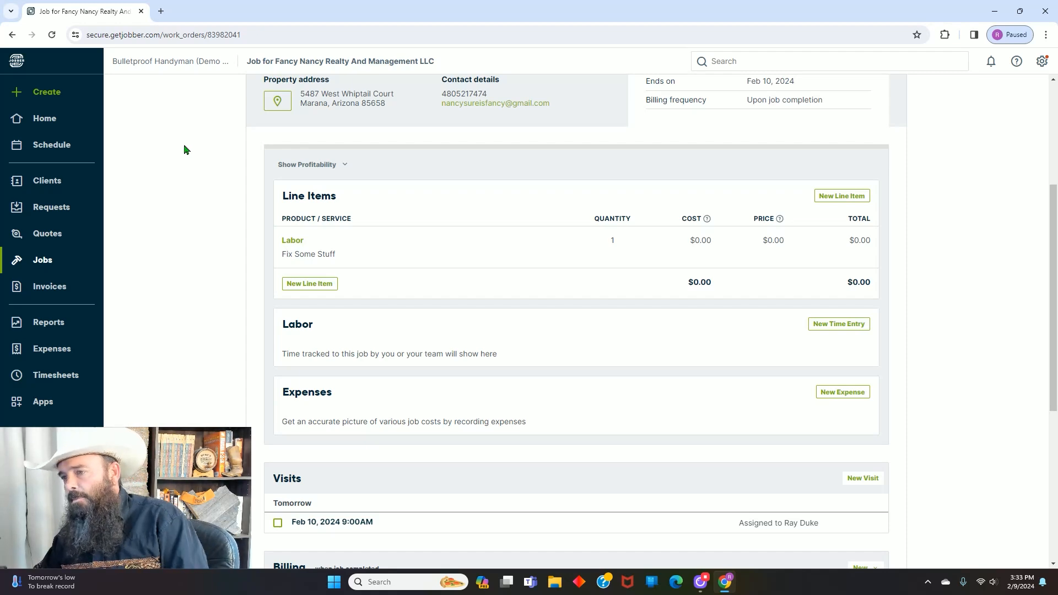
scroll(185, 149, down, 1)
scroll(185, 150, down, 1)
scroll(184, 152, up, 6)
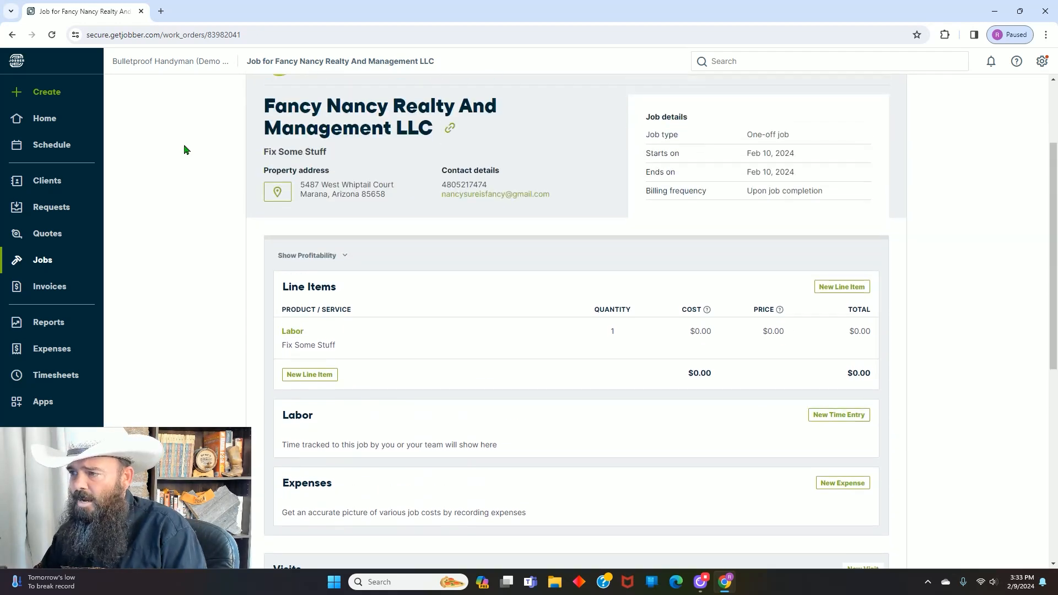
scroll(184, 165, down, 4)
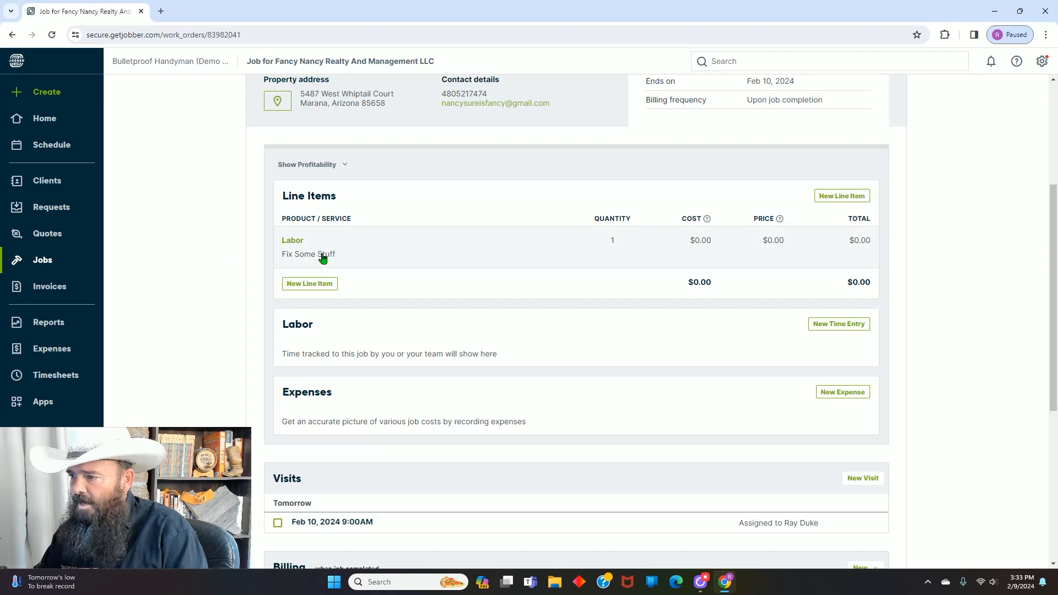
click(322, 257)
click(366, 283)
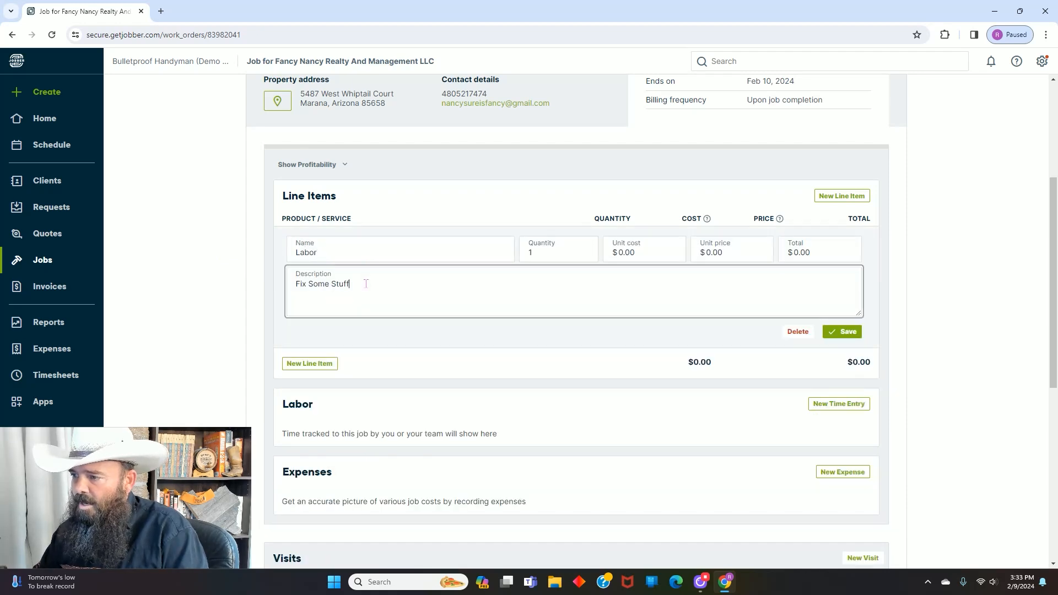
key(BackSpace)
key(BackSpace)
key(BackSpace)
key(BackSpace)
key(BackSpace)
key(BackSpace)
key(BackSpace)
key(BackSpace)
key(BackSpace)
key(BackSpace)
key(BackSpace)
key(BackSpace)
key(BackSpace)
key(BackSpace)
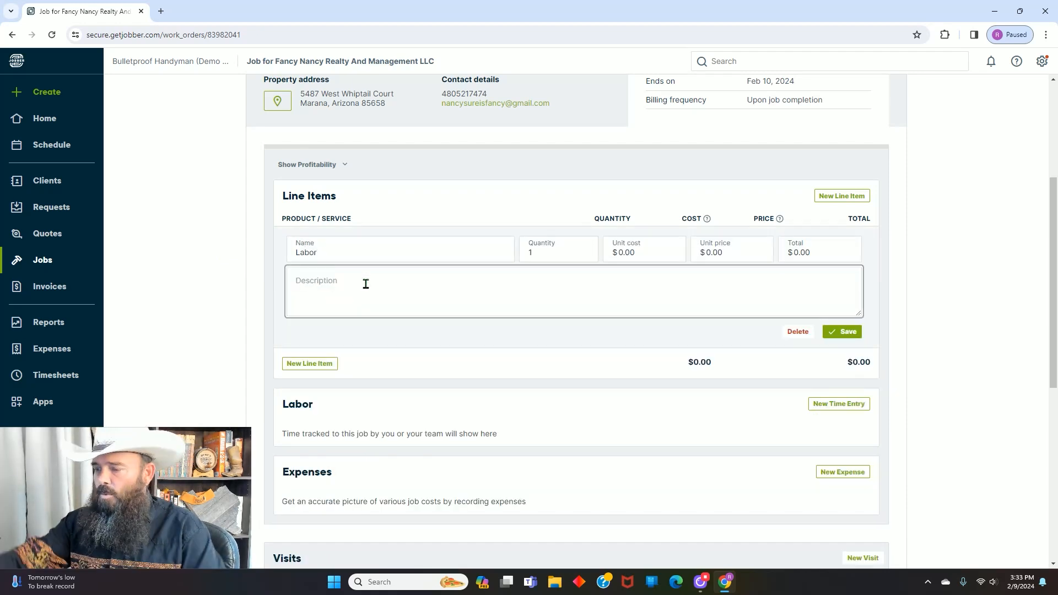
text(Repaired two toilet fill valves.)
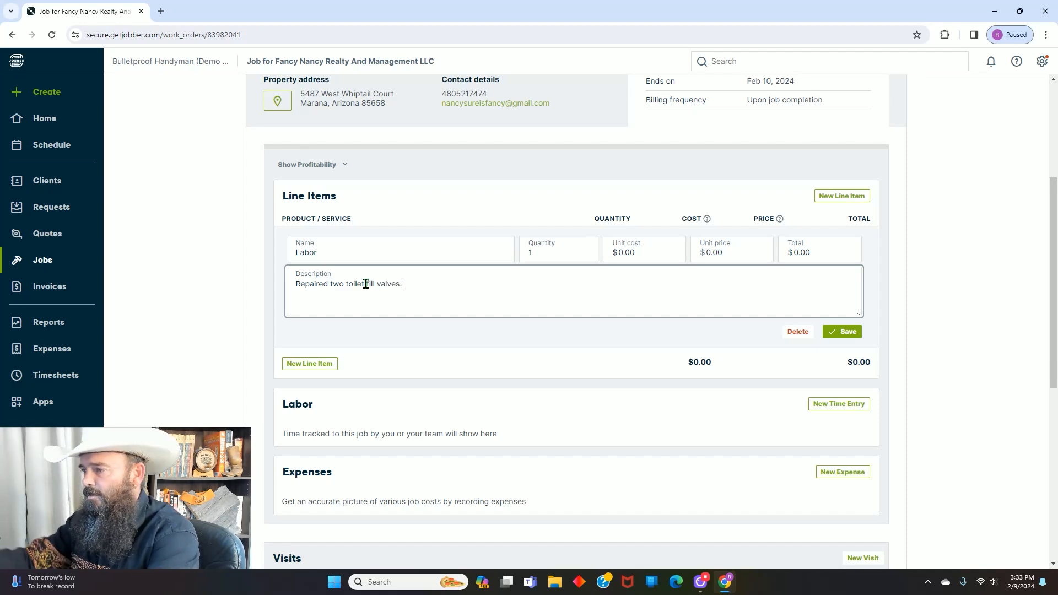
Step: Set the Labor line item's quantity to 2 and its unit price to $35
click(539, 255)
key(BackSpace)
text(2)
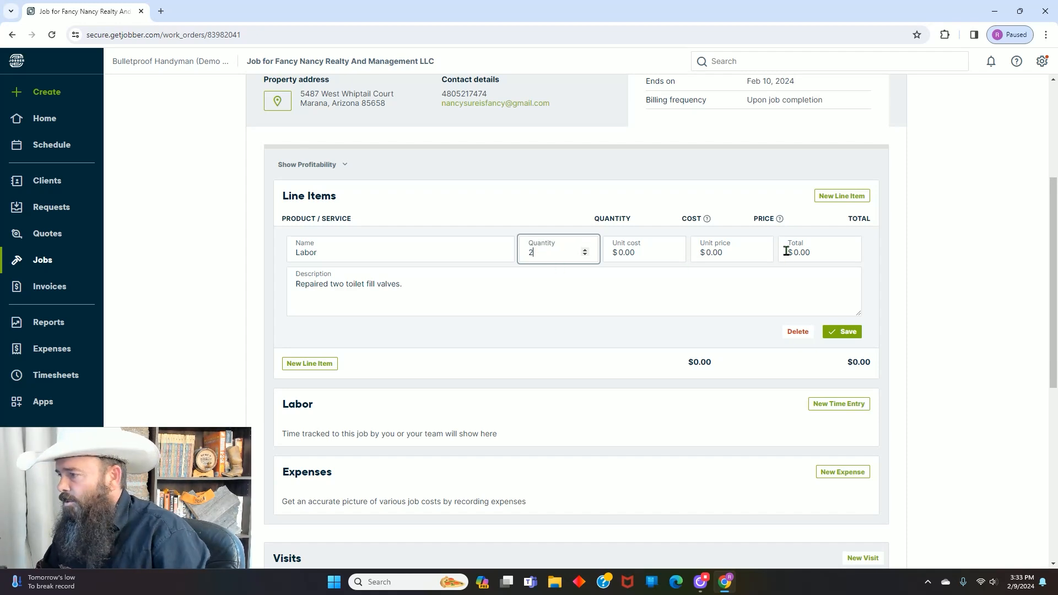
click(733, 252)
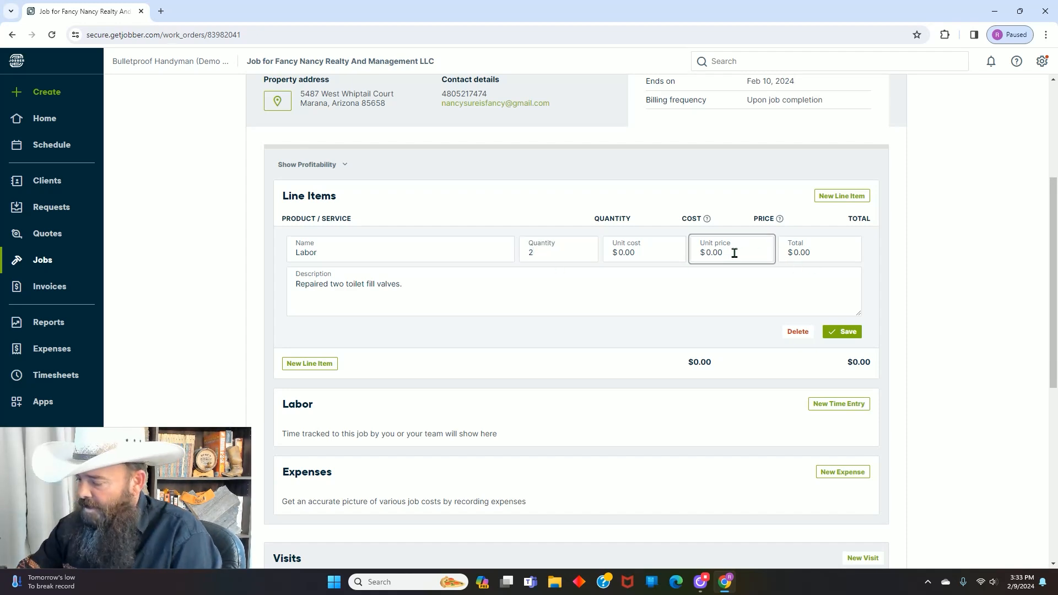
key(BackSpace)
key(BackSpace)
key(BackSpace)
text(35)
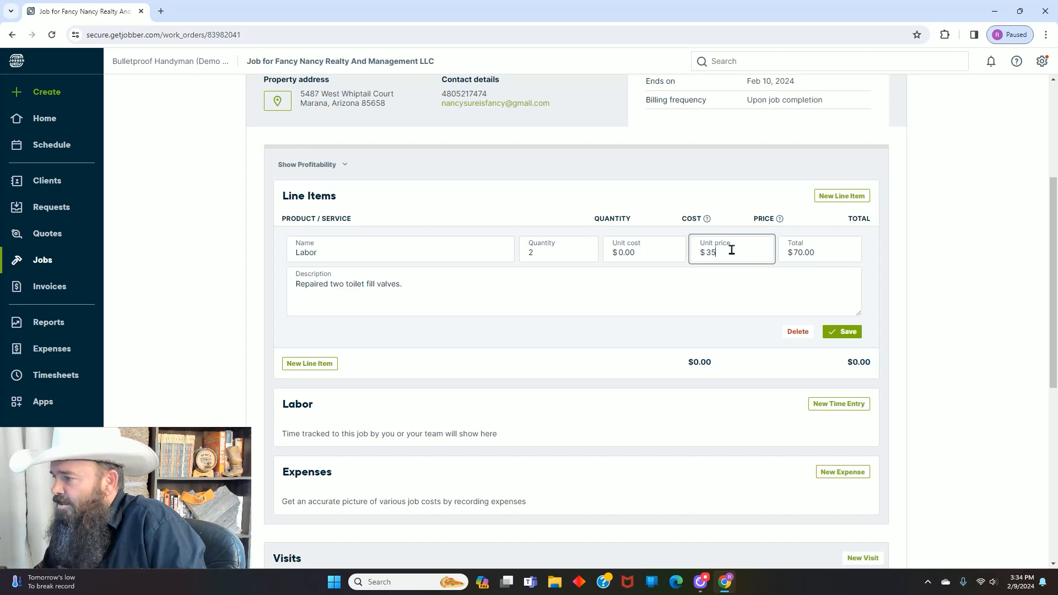
Step: Re-enter the Labor line item's quantity as 2 after trying 1, and save the line item
click(549, 256)
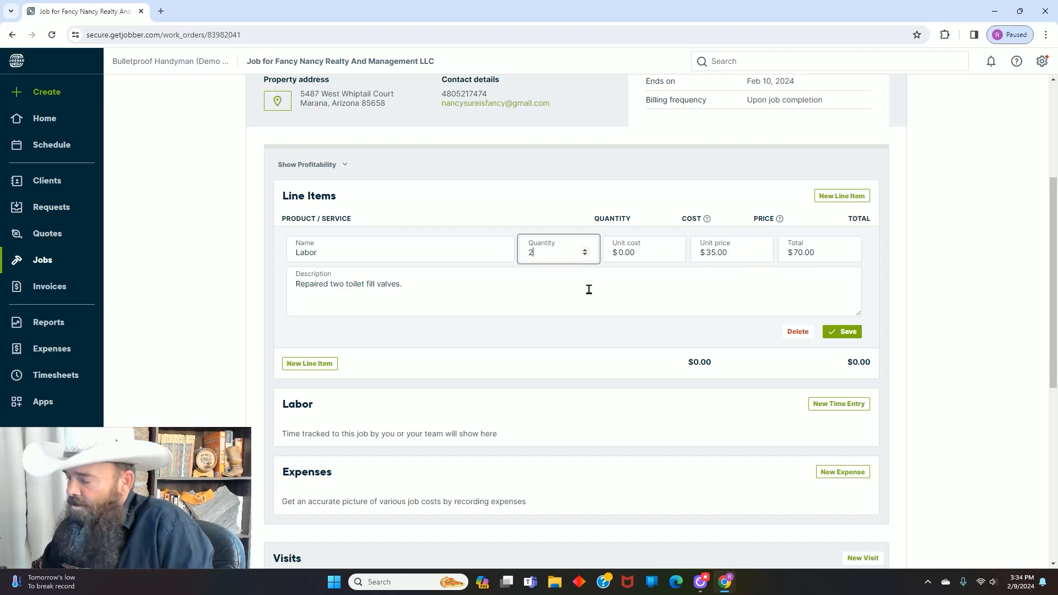
key(BackSpace)
text(1)
key(BackSpace)
text(2)
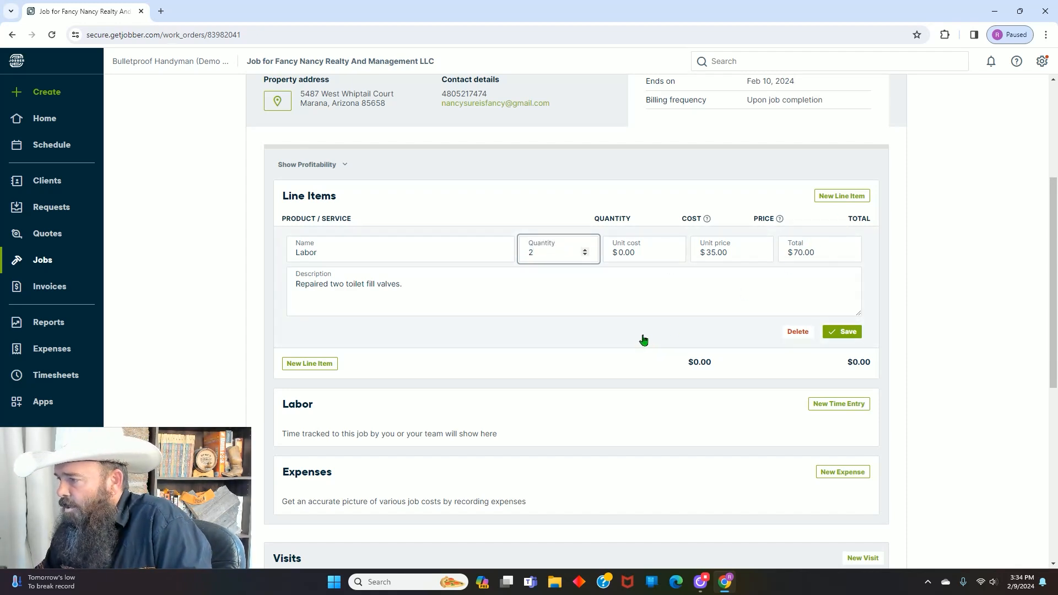
click(836, 332)
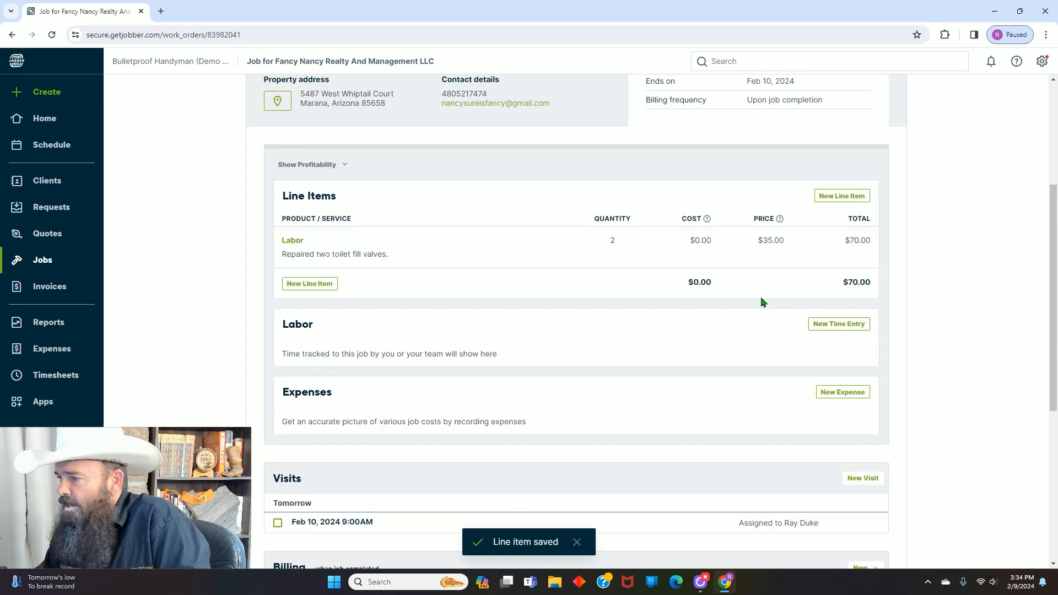
Step: Add a new line item named Materials with the description "Two Toilet Fill Valves"
click(303, 285)
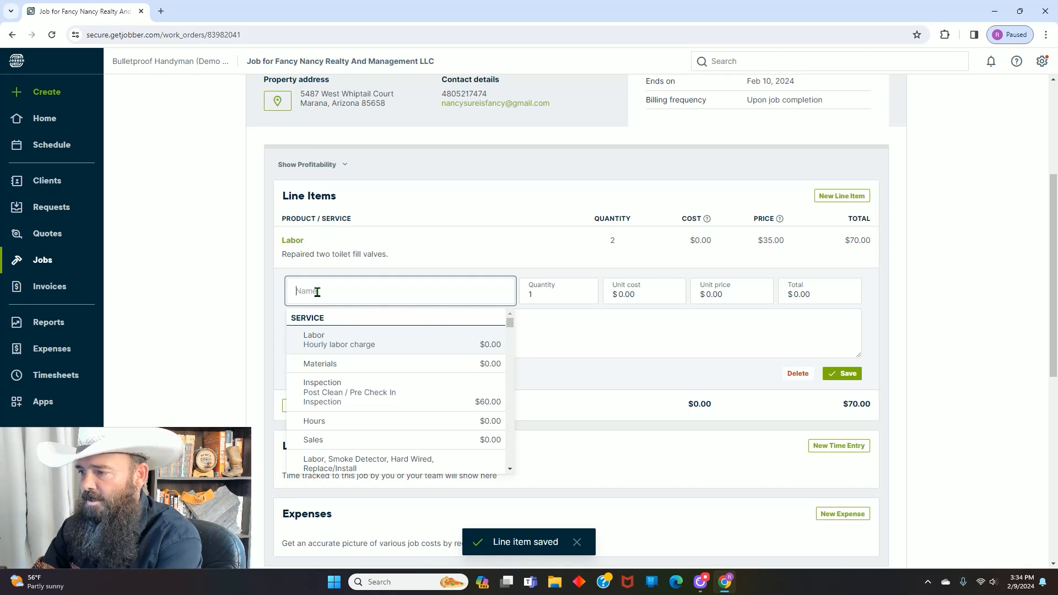
text(Mate)
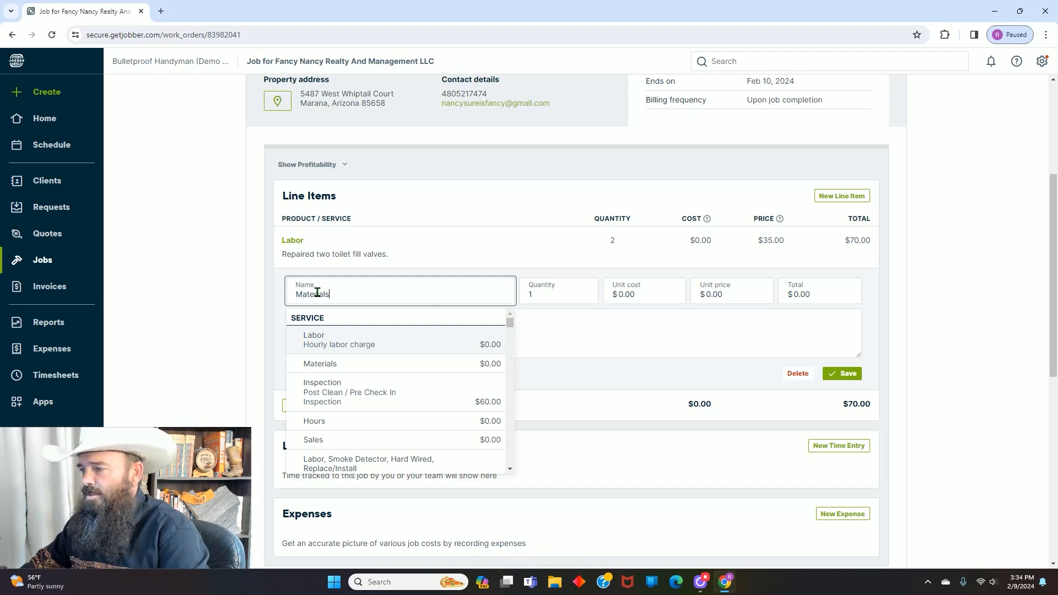
text(rials)
click(550, 336)
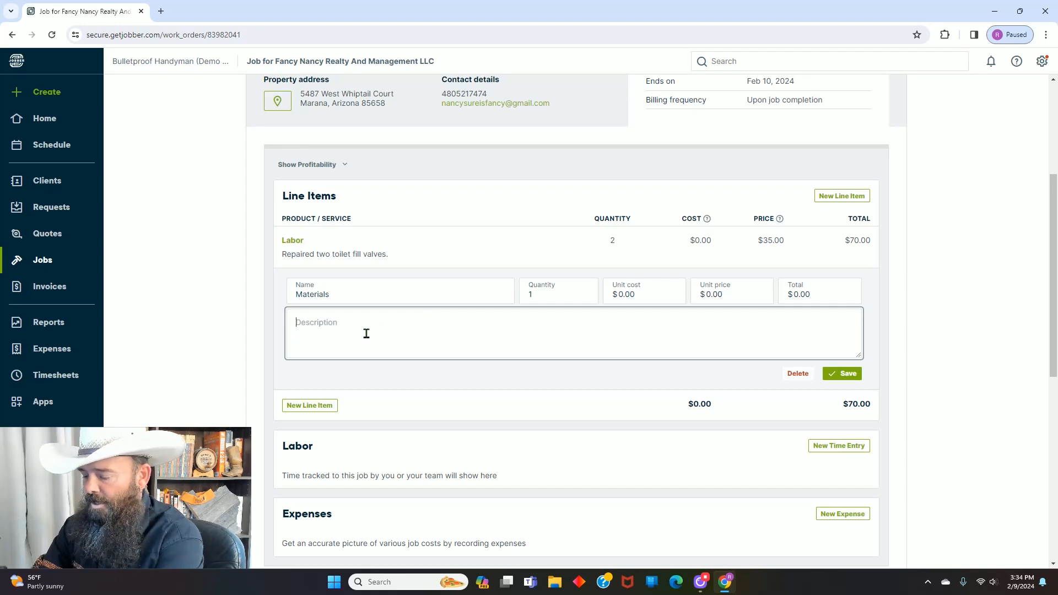
text(Two Toi)
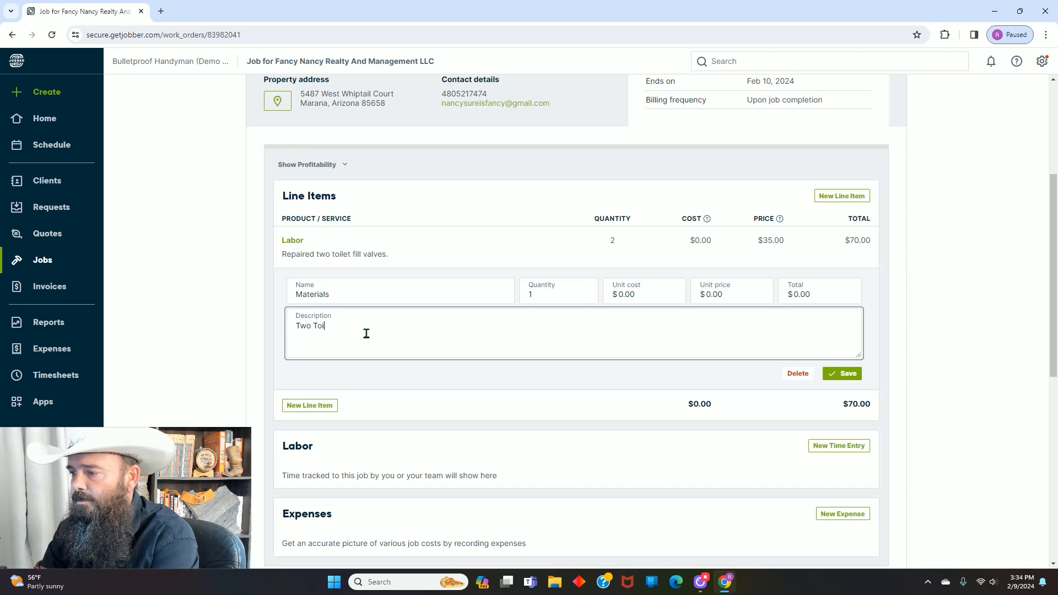
text(let Fill Valves)
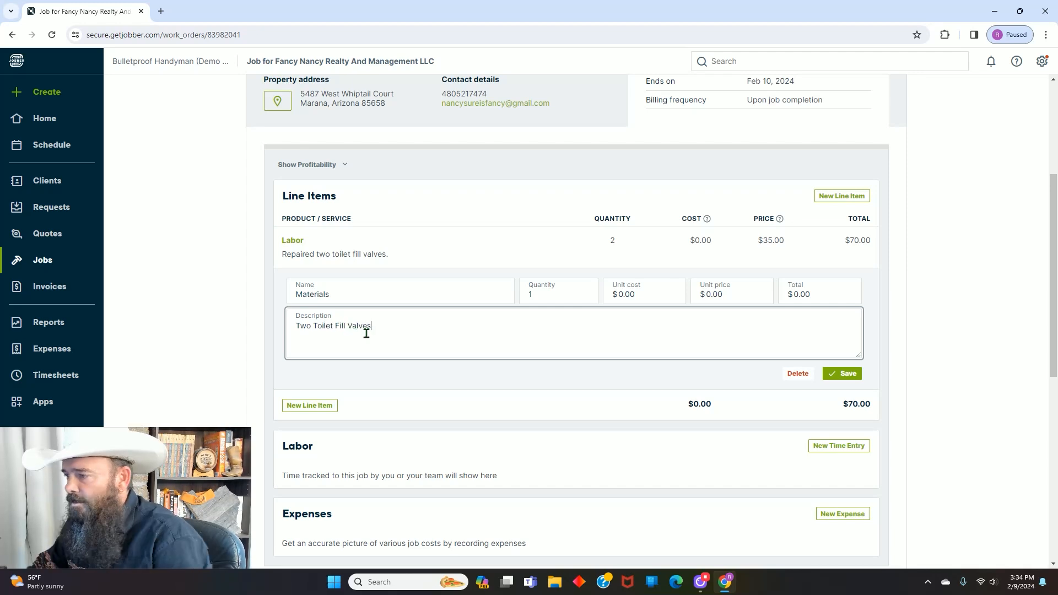
Step: Set the Materials line item's quantity to 2 and its unit cost to $14
click(535, 295)
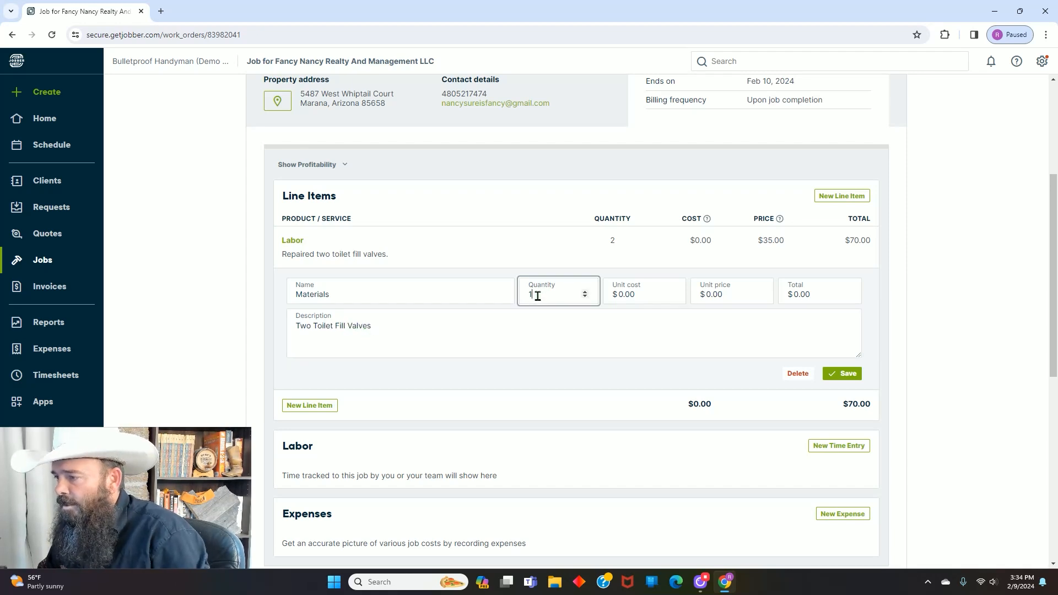
key(BackSpace)
text(2)
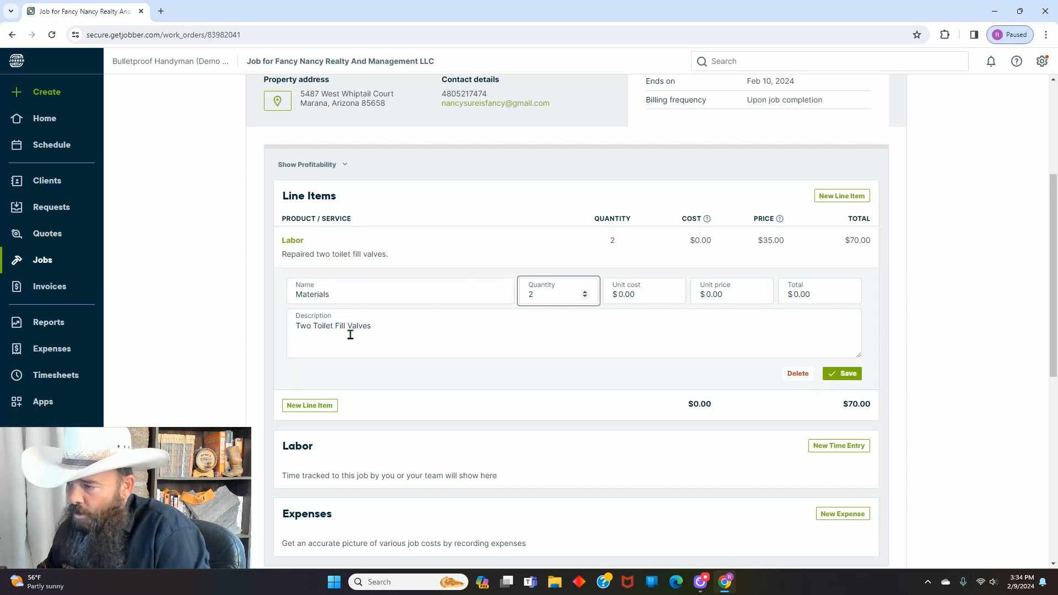
click(649, 294)
key(BackSpace)
key(BackSpace)
key(BackSpace)
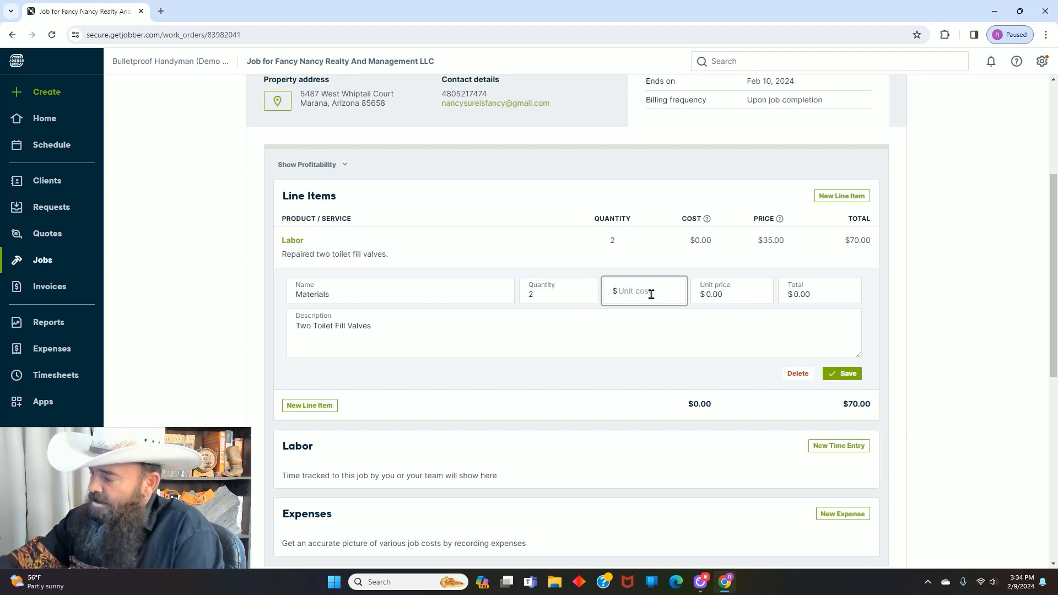
text(14)
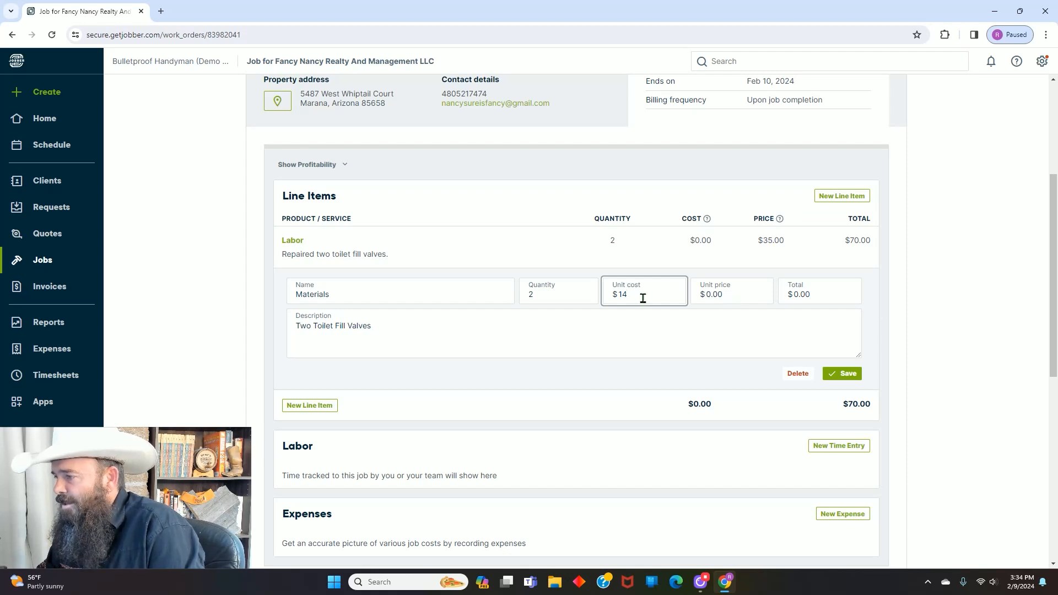
Step: Set the Materials line item's unit price to $17 and save the line item
click(731, 295)
key(BackSpace)
key(BackSpace)
key(BackSpace)
text(17)
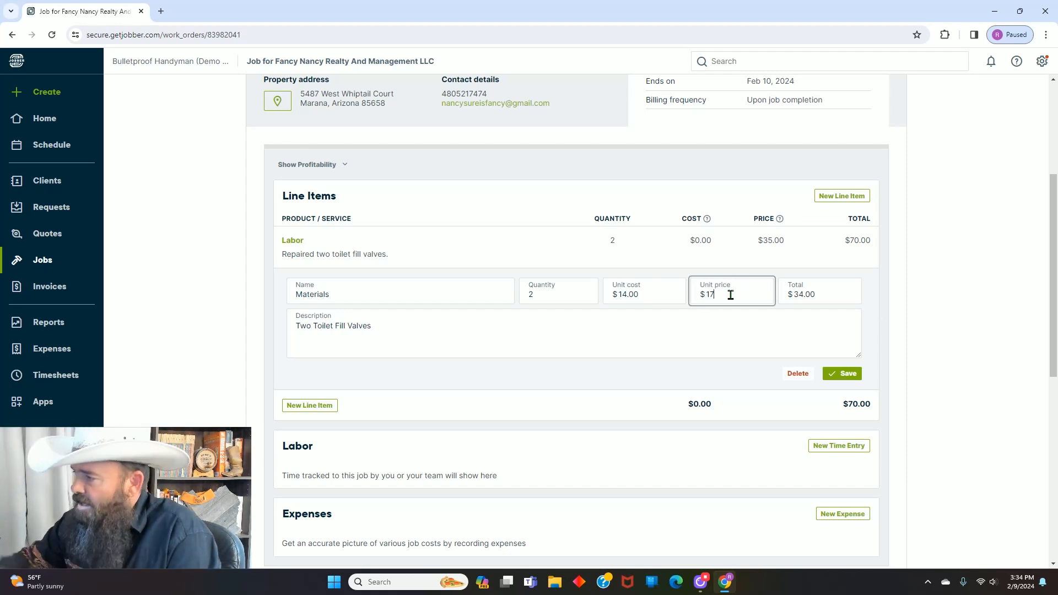
click(717, 337)
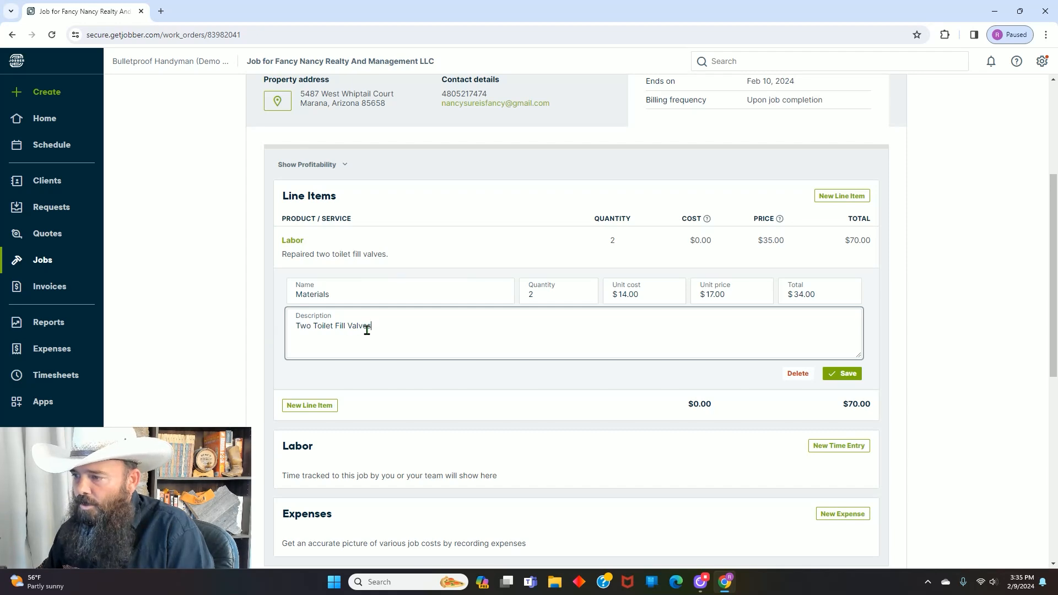
click(844, 375)
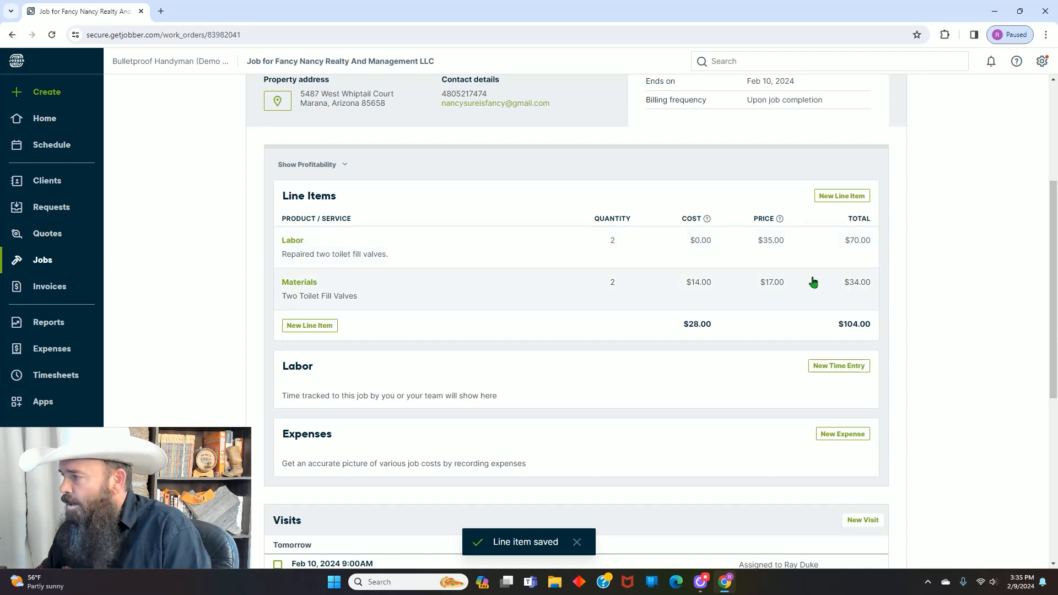
Step: Review the job's line items, visits, billing and notes sections, and look over the additional actions available for the job
scroll(378, 353, down, 5)
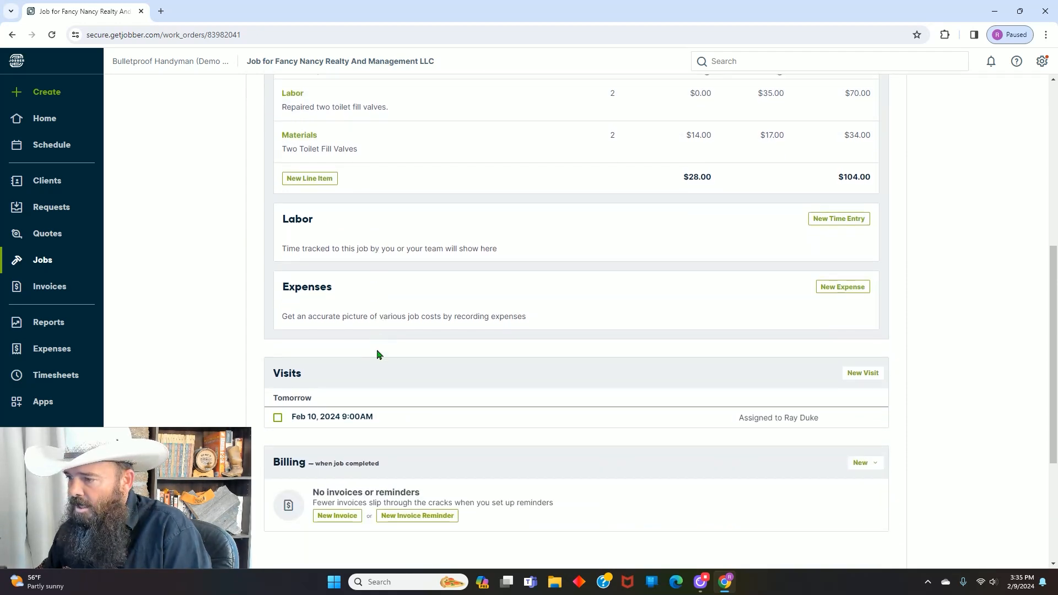
scroll(379, 352, down, 2)
scroll(449, 317, up, 1)
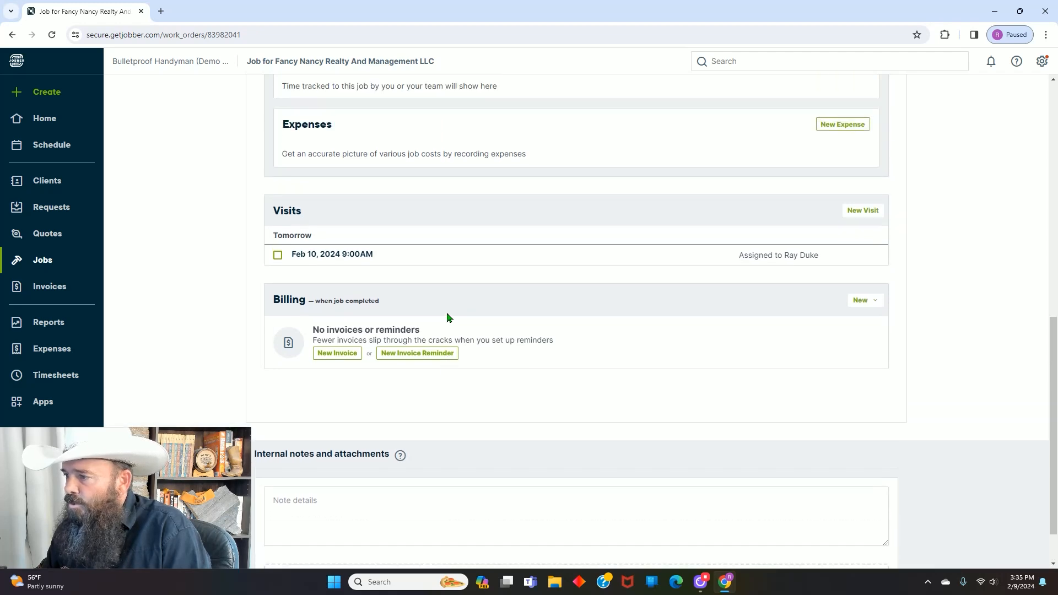
scroll(524, 356, down, 1)
scroll(522, 357, up, 7)
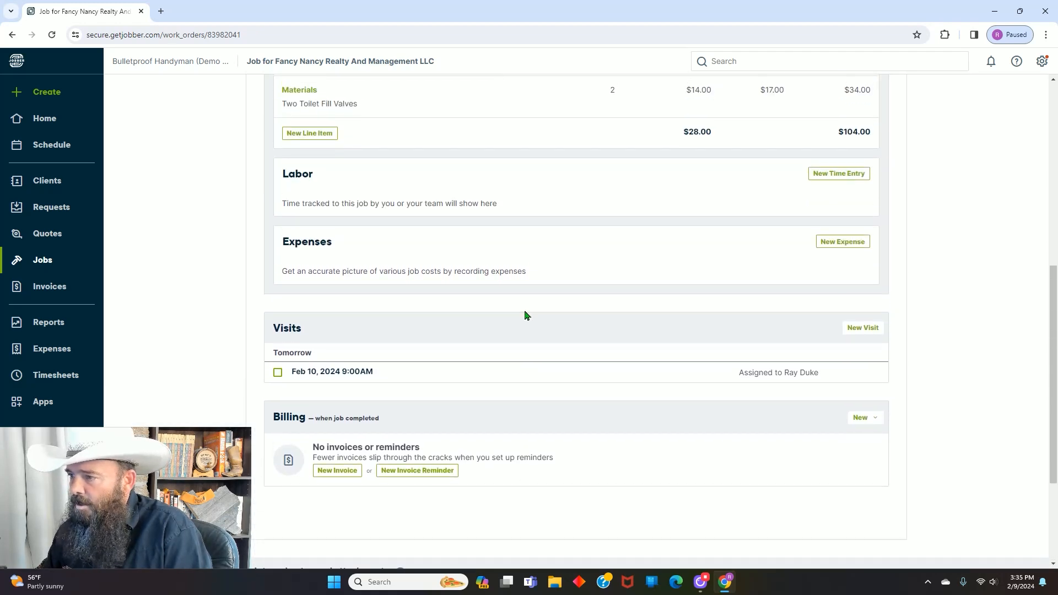
scroll(416, 373, up, 3)
scroll(395, 265, down, 4)
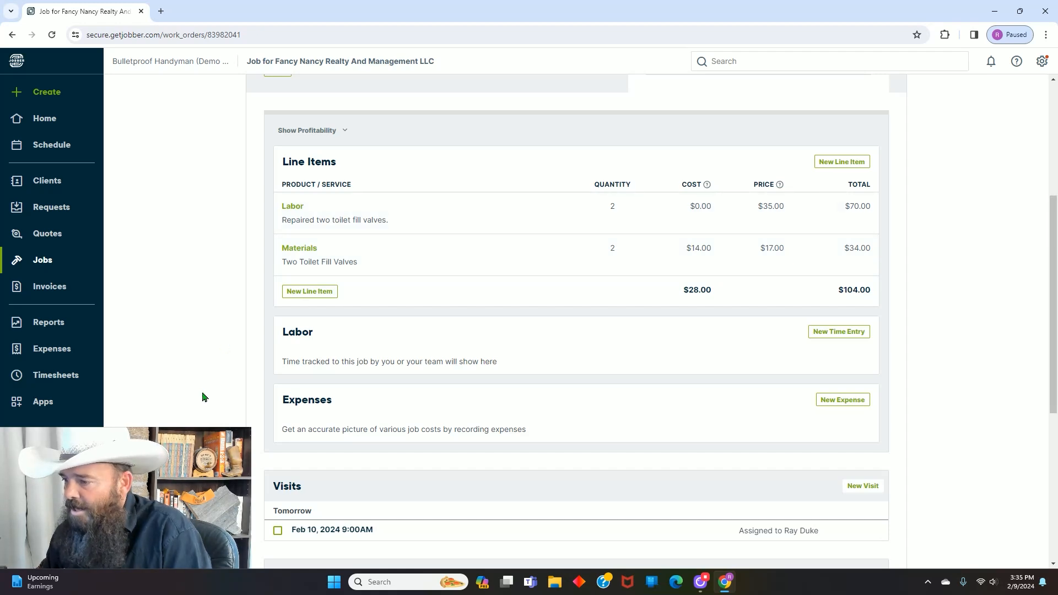
scroll(204, 397, down, 3)
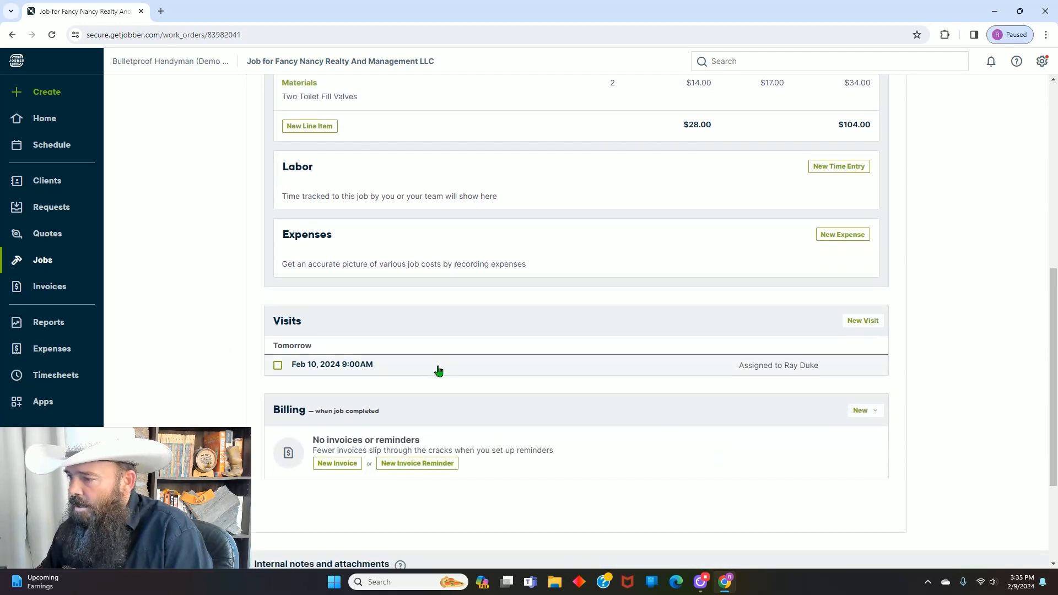
scroll(519, 438, up, 8)
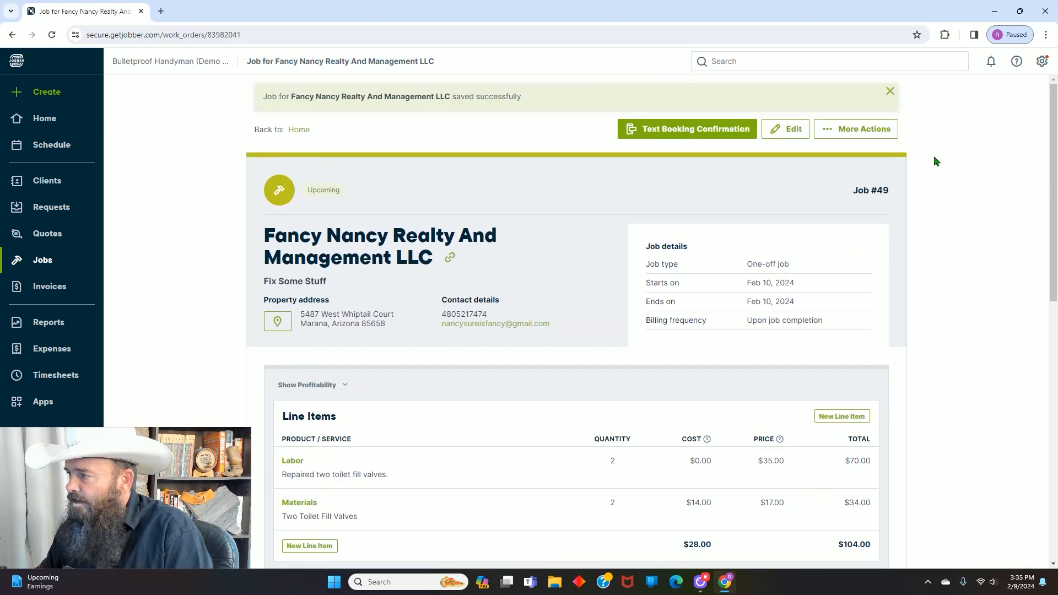
click(848, 131)
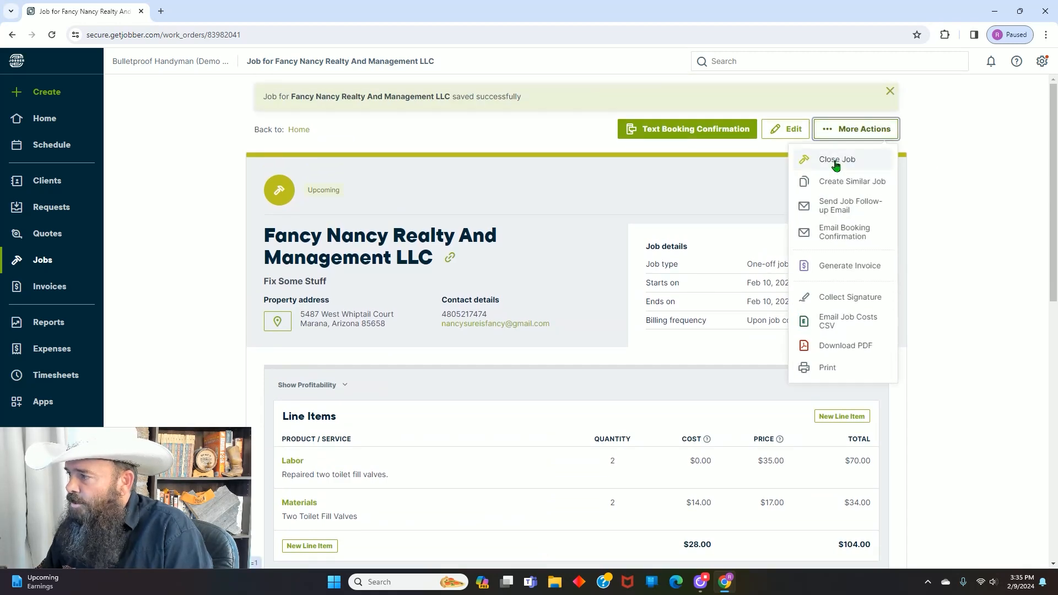
click(220, 302)
Step: Mark the job's Feb 10, 2024 visit as complete and close the job
scroll(217, 300, down, 7)
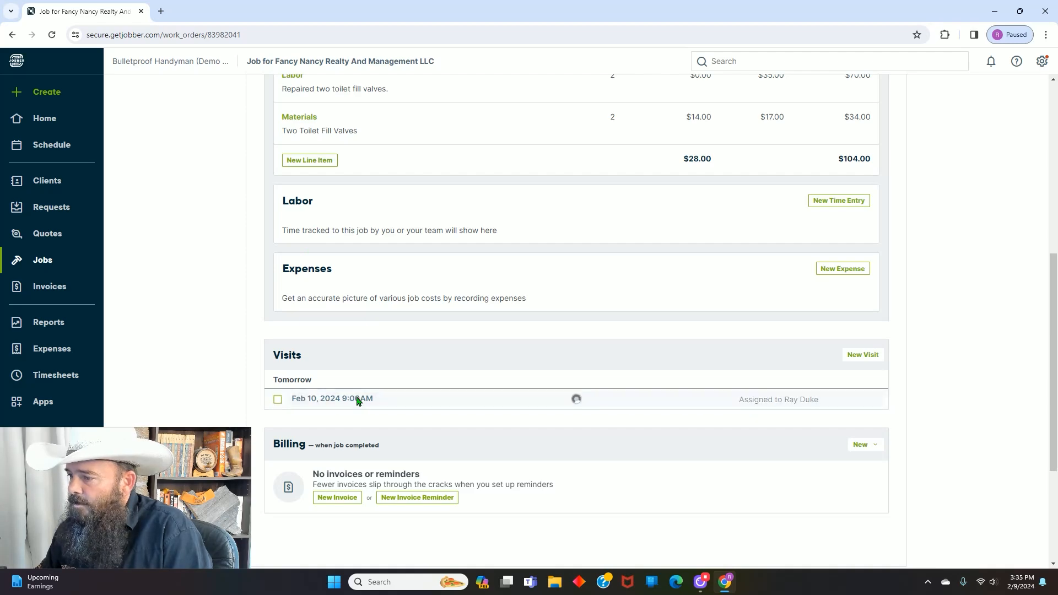
click(575, 399)
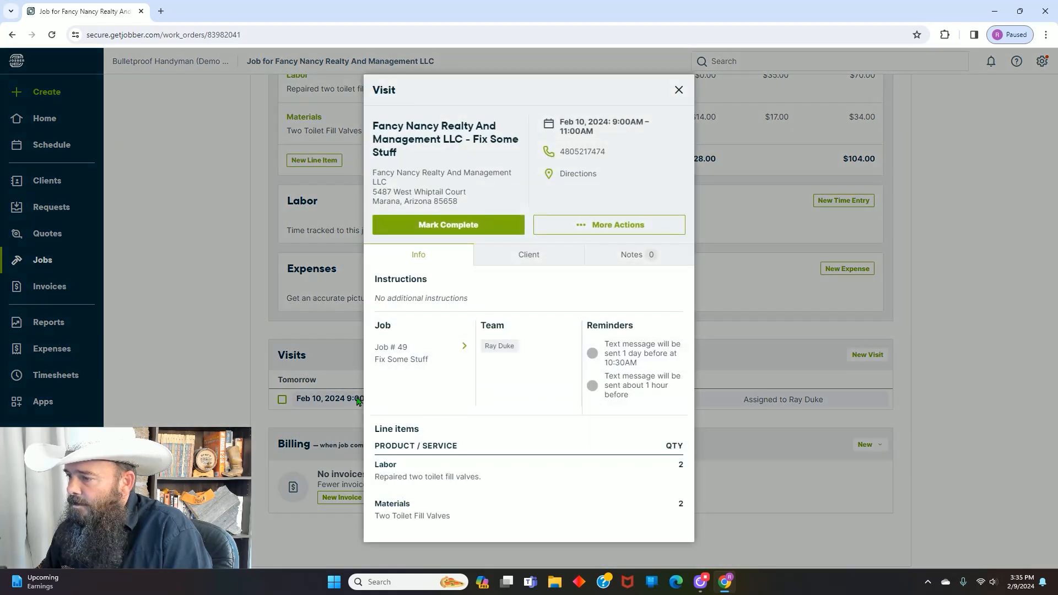
click(469, 231)
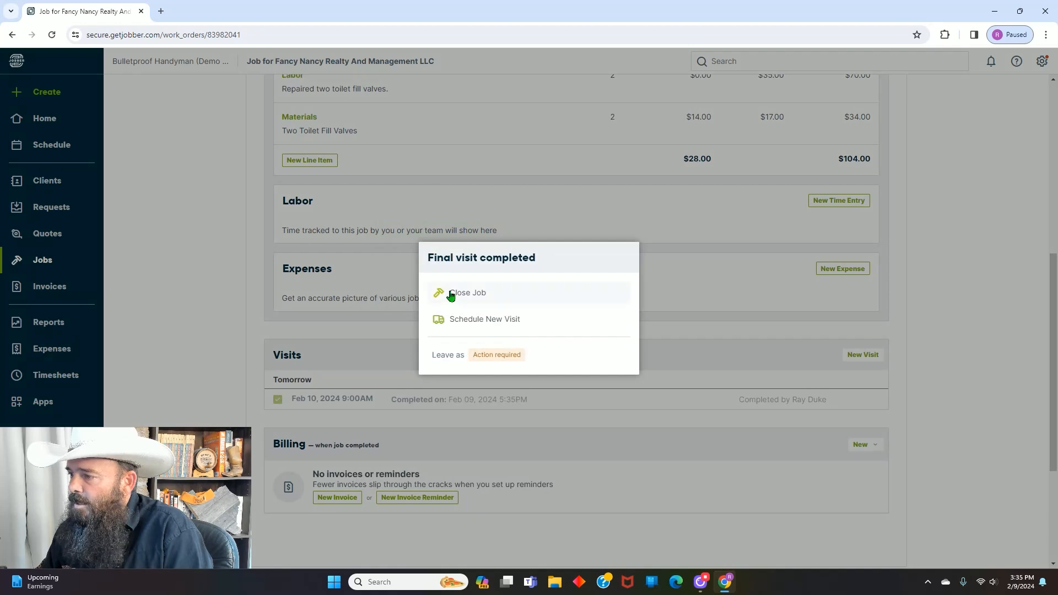
click(453, 296)
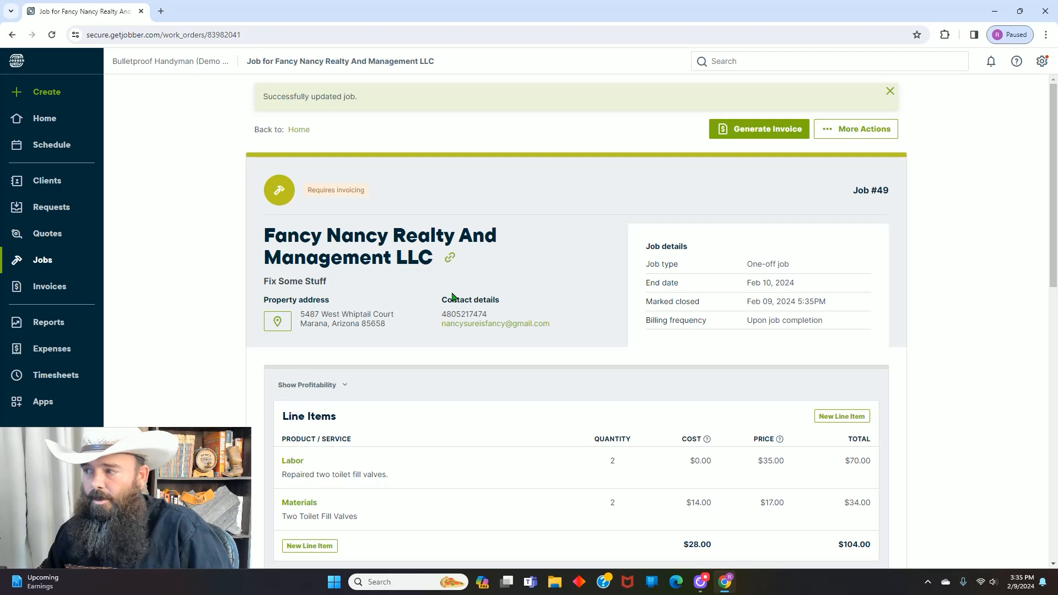
Step: Generate an invoice from the closed job with only "#49 Fix Some Stuff" selected, and continue to the invoice form
click(755, 135)
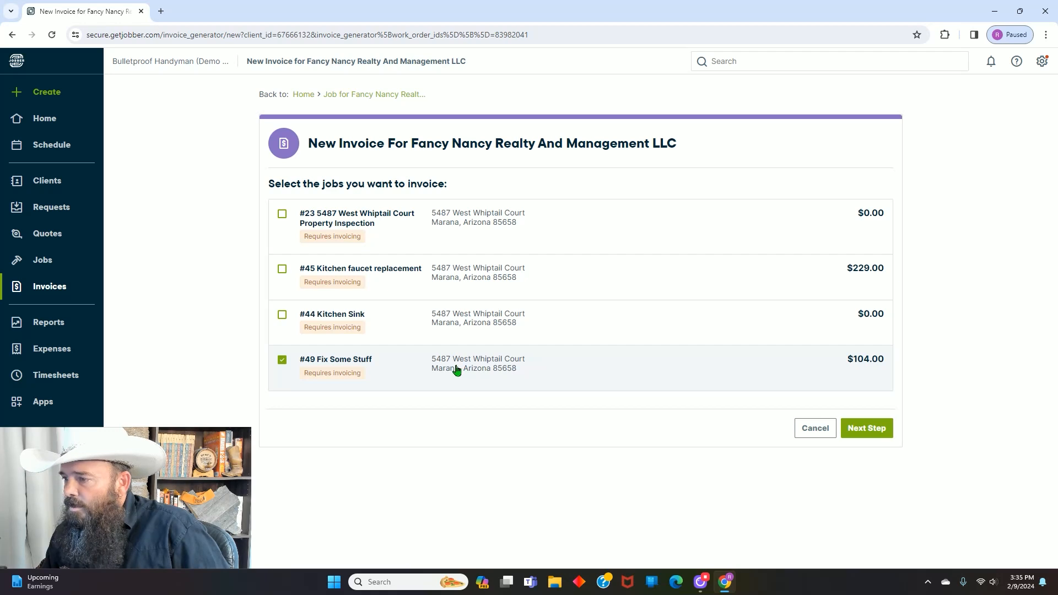
click(434, 371)
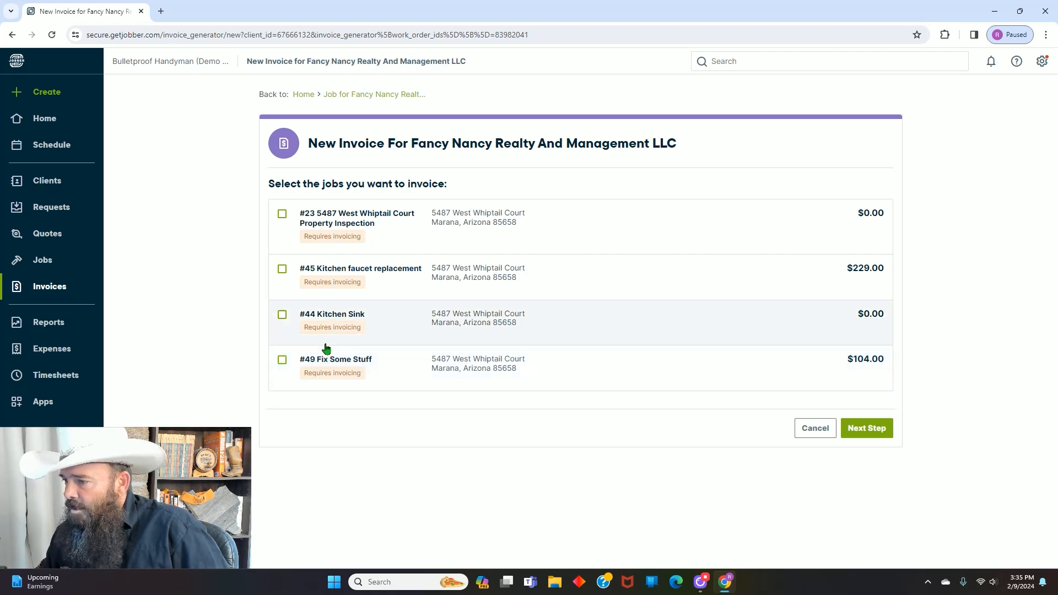
click(283, 361)
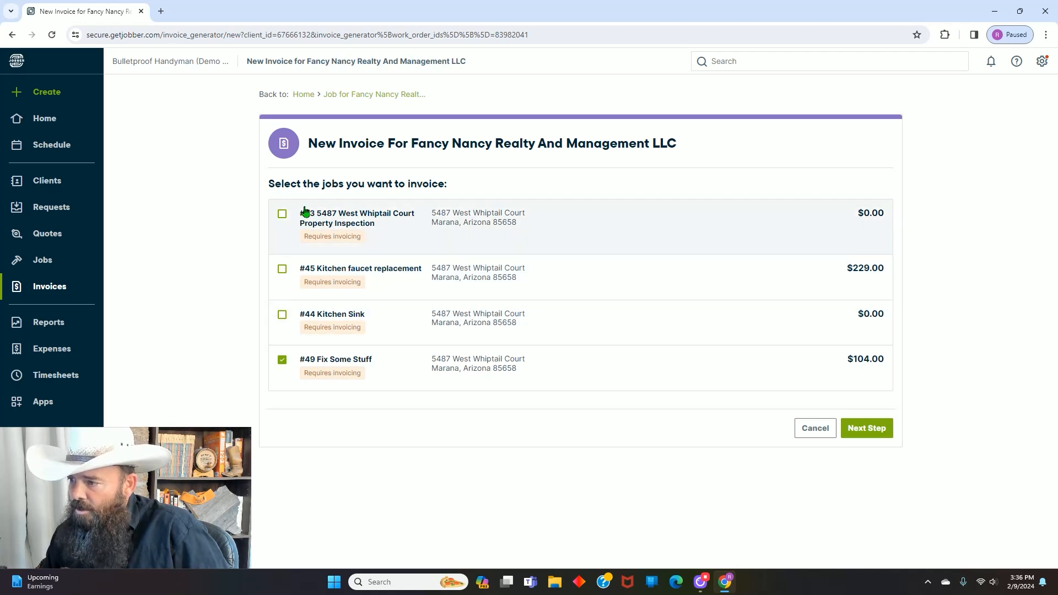
click(863, 436)
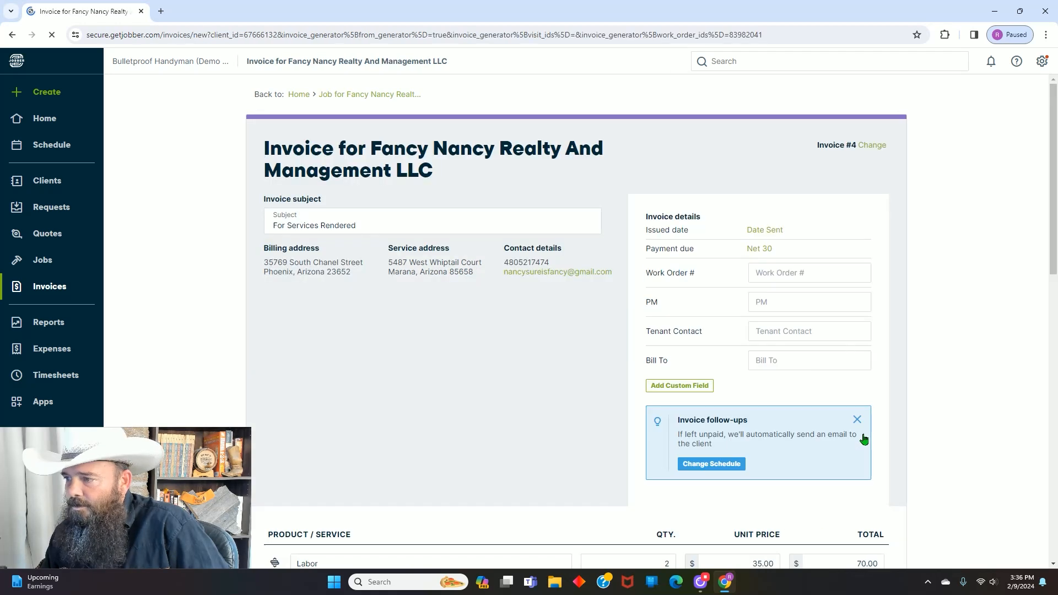
Step: Replace the invoice subject with "Fancy Nancy Fill Valves"
click(372, 223)
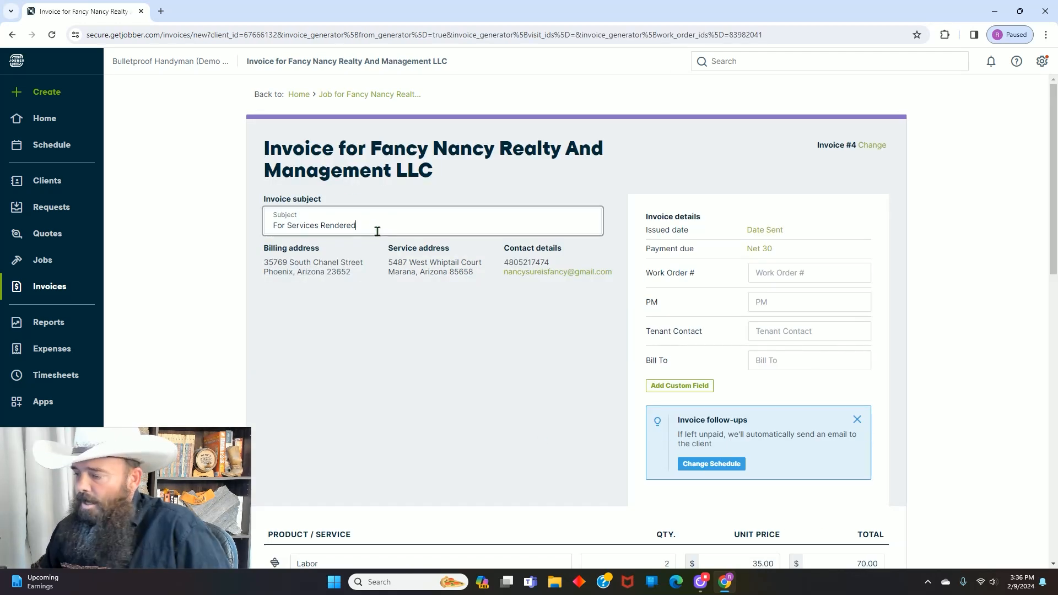
key(BackSpace)
key(BackSpace)
key(BackSpace)
key(BackSpace)
key(BackSpace)
key(BackSpace)
key(BackSpace)
key(BackSpace)
key(BackSpace)
key(BackSpace)
key(BackSpace)
key(BackSpace)
key(BackSpace)
key(BackSpace)
key(BackSpace)
key(BackSpace)
key(BackSpace)
key(BackSpace)
key(BackSpace)
key(BackSpace)
key(BackSpace)
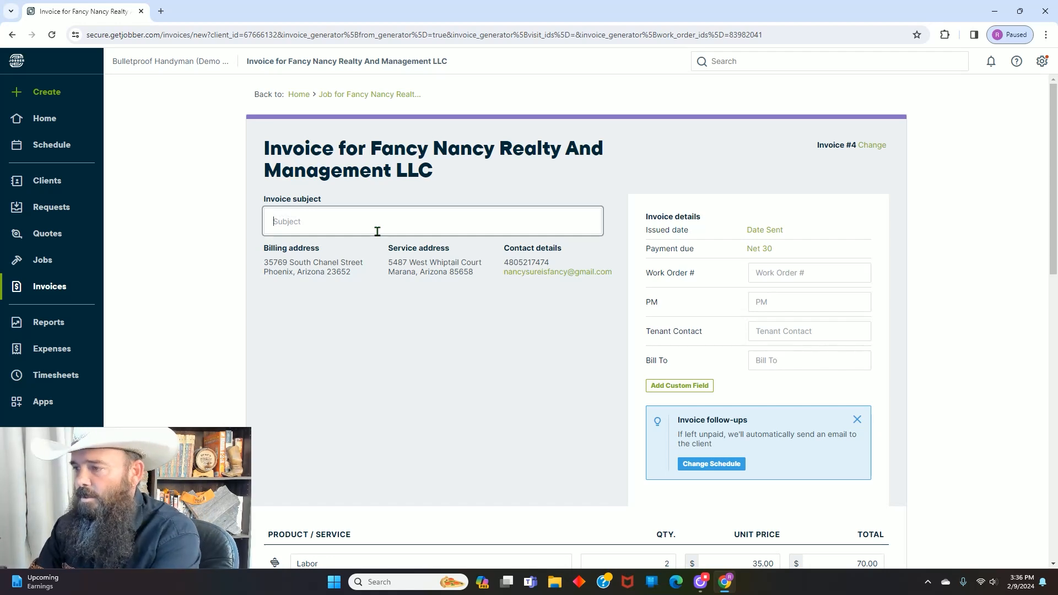
text(Fancy)
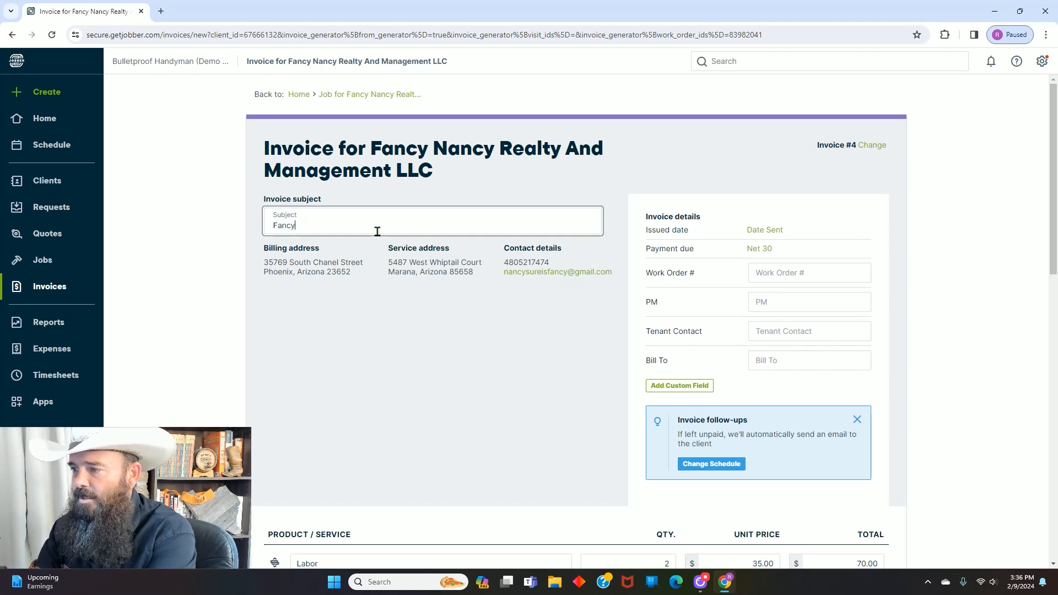
text( Nancy Fill Valves)
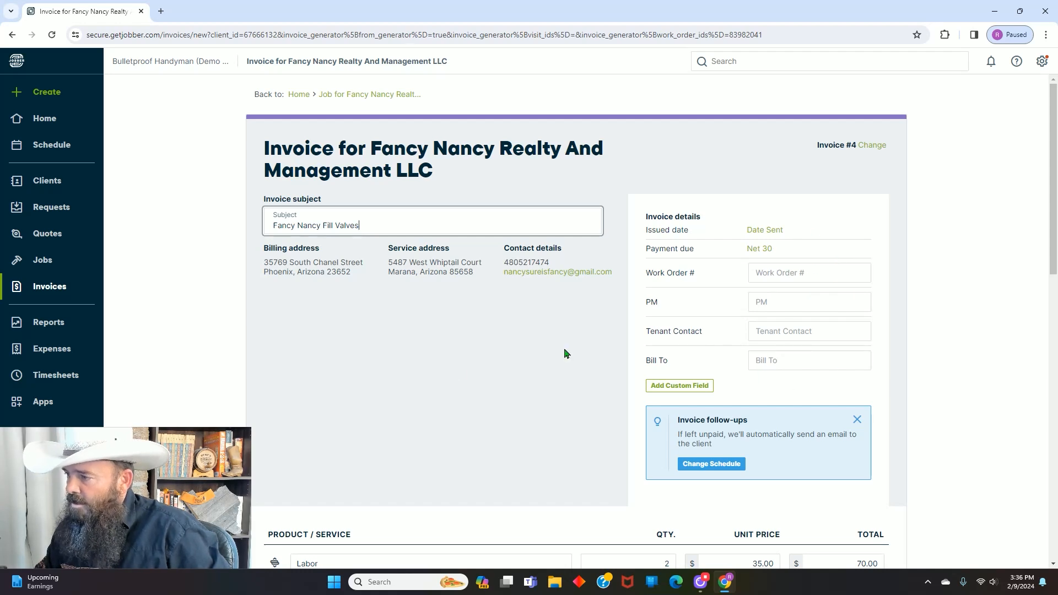
click(177, 359)
Step: Save the invoice and email it to the client with the invoice_4.pdf file attached
scroll(197, 366, down, 8)
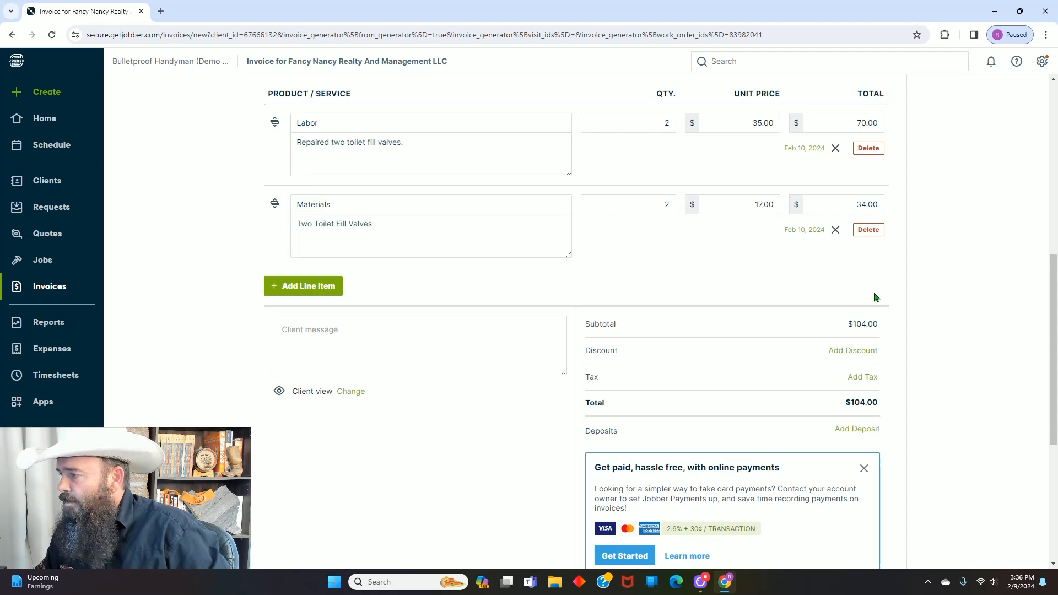
scroll(954, 366, down, 3)
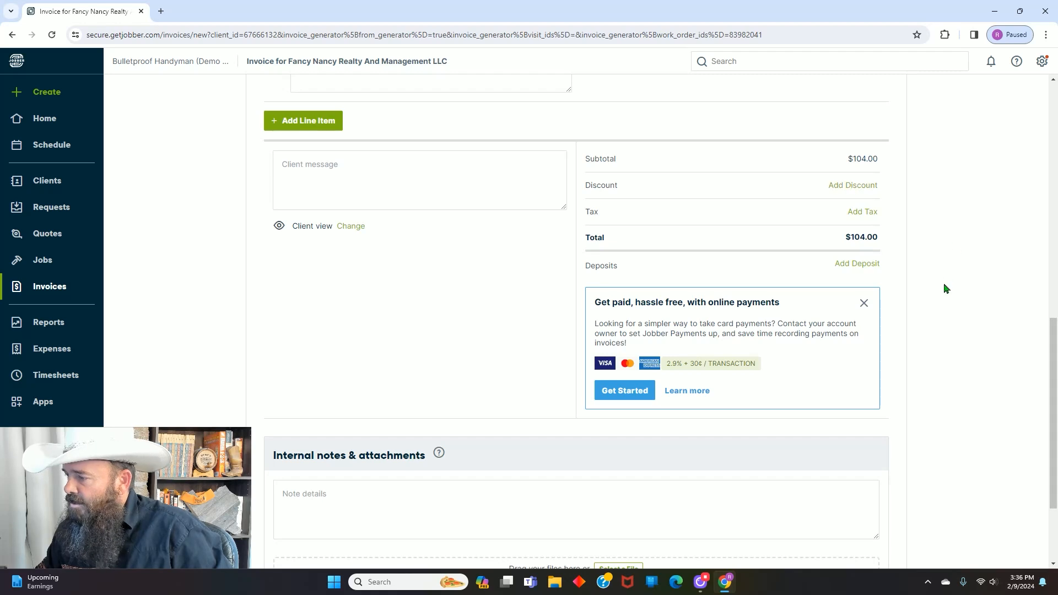
scroll(946, 286, down, 2)
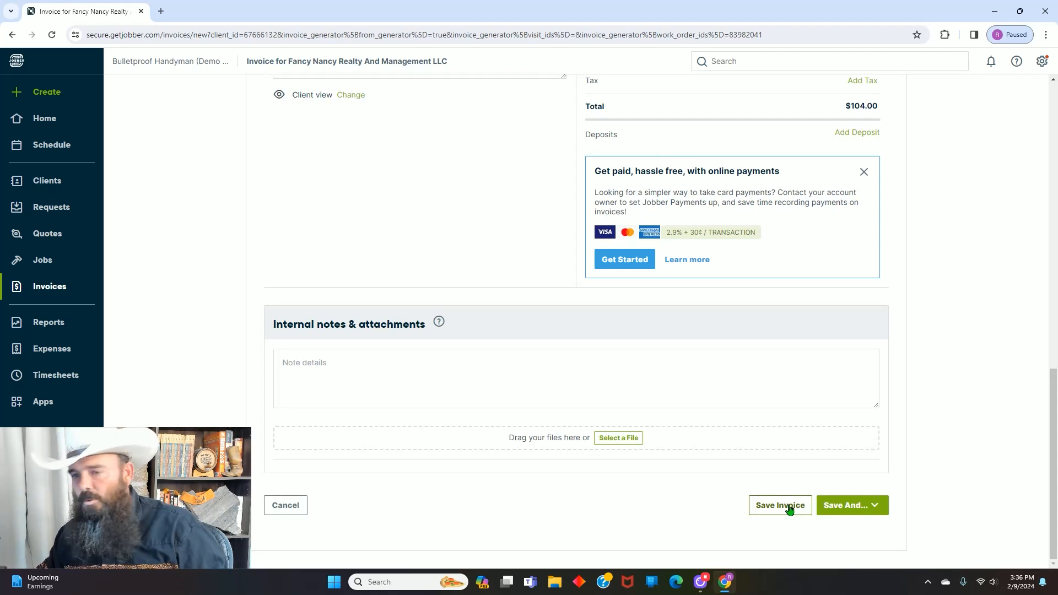
click(878, 511)
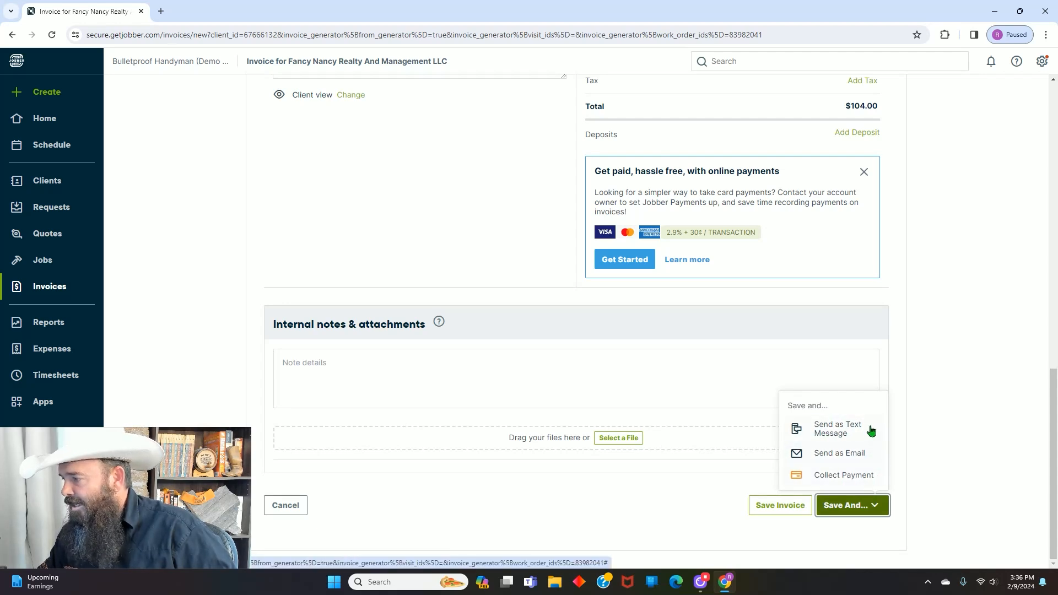
click(833, 455)
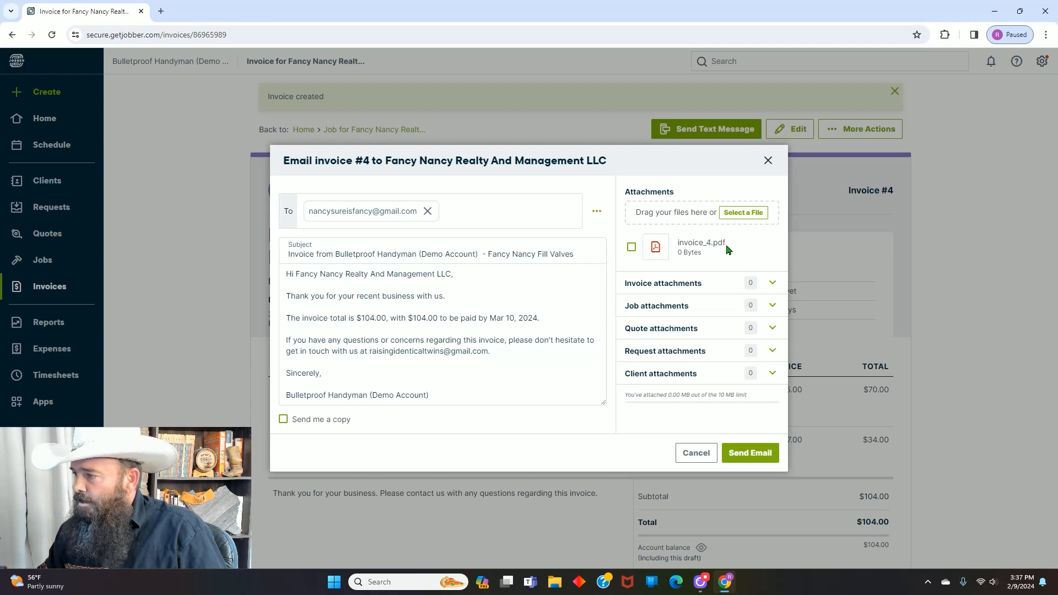
click(632, 248)
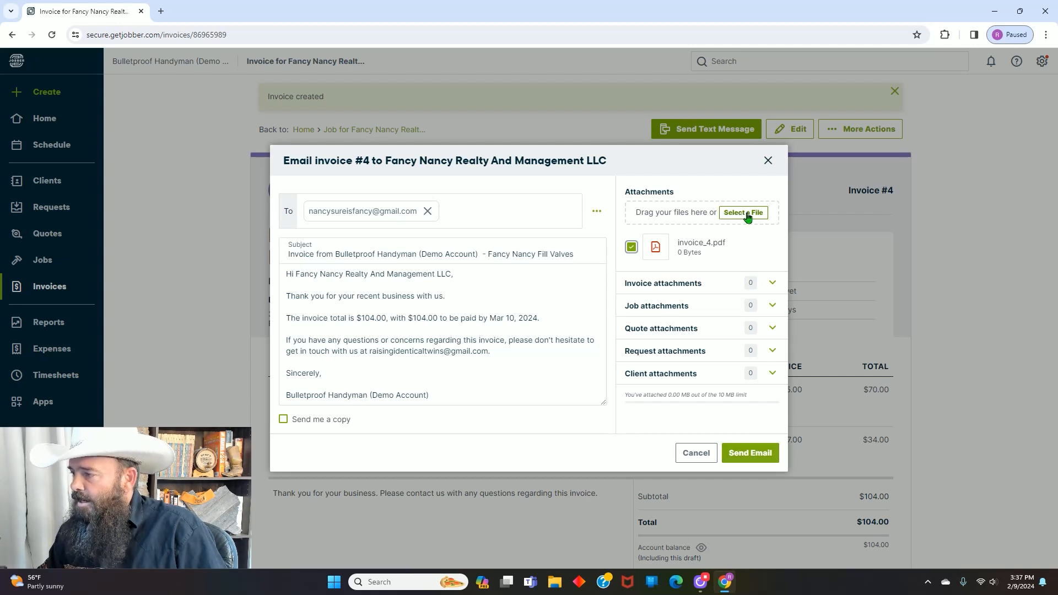
click(747, 460)
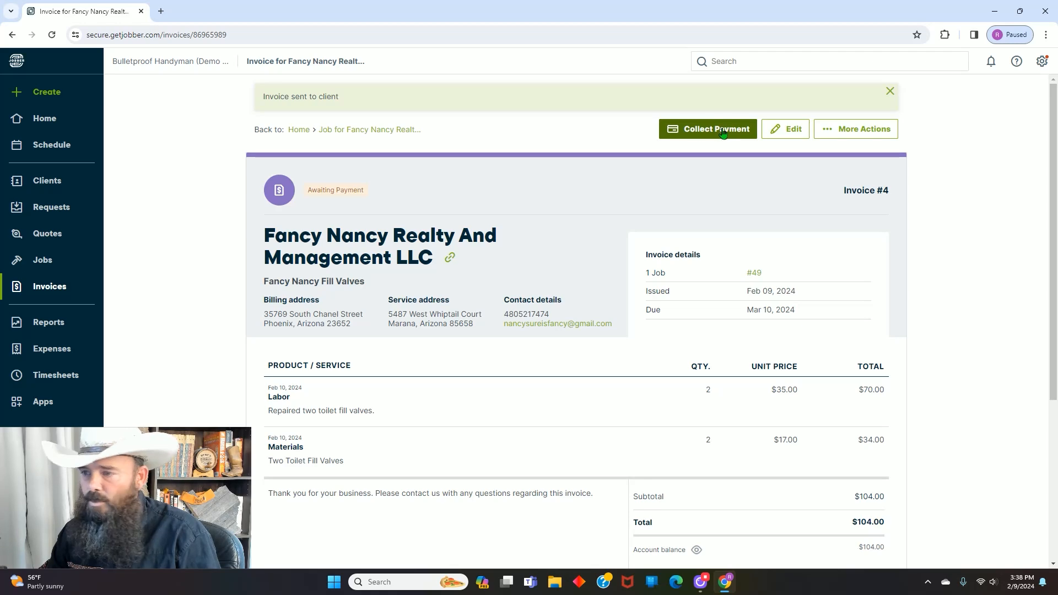
Step: Record a $104.00 ACH bank payment dated Feb 09, 2024 on the invoice and email the receipt to the client
click(722, 136)
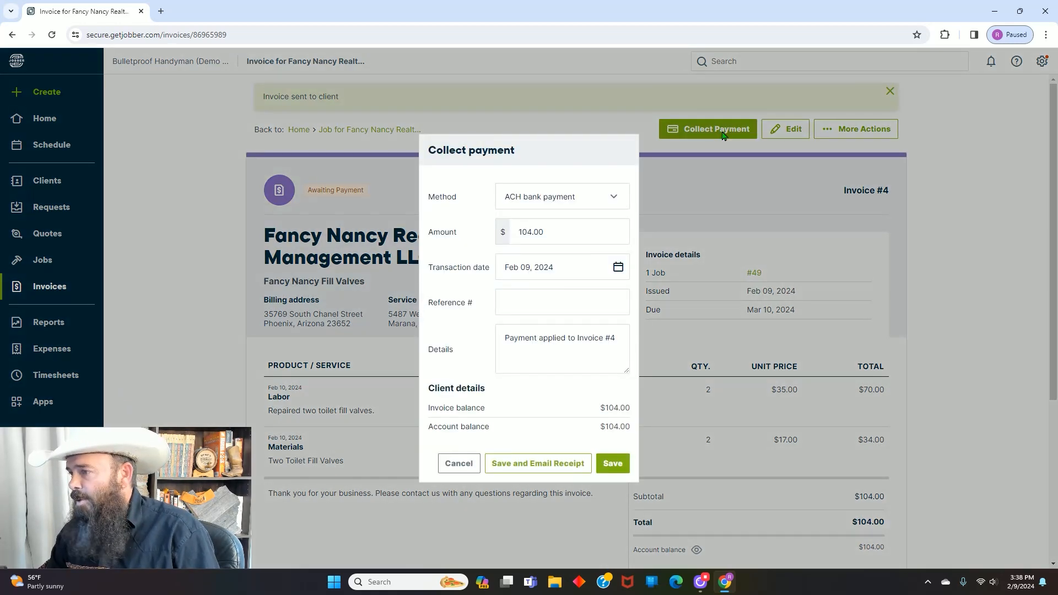
click(615, 198)
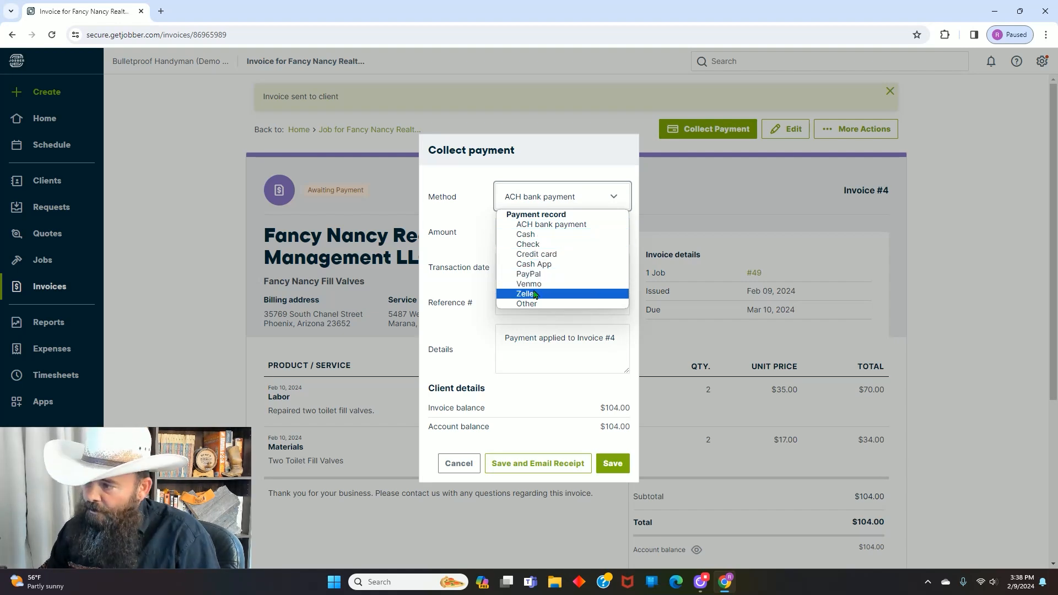
click(473, 341)
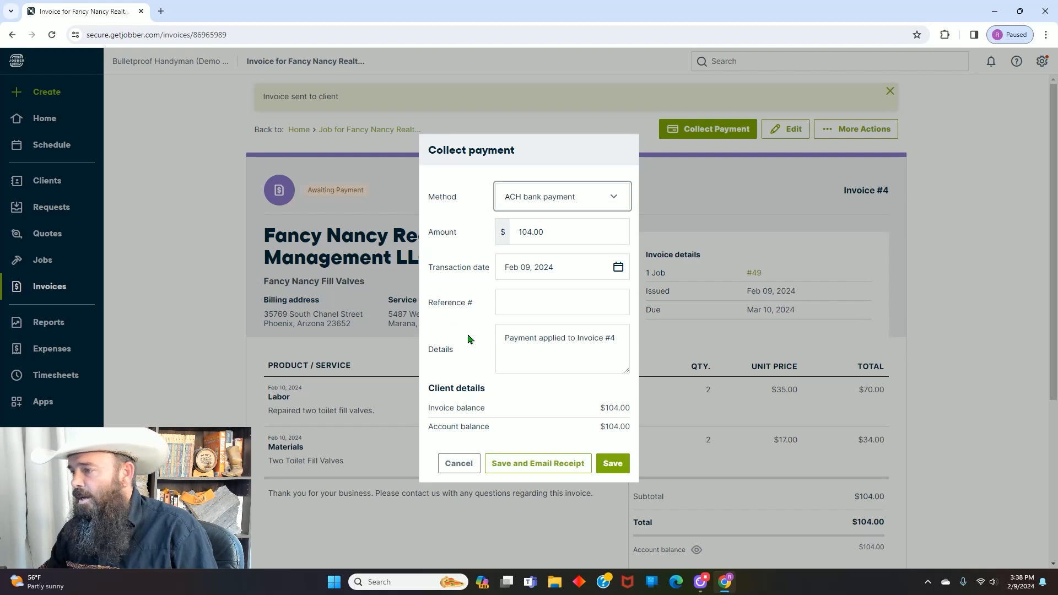
click(545, 467)
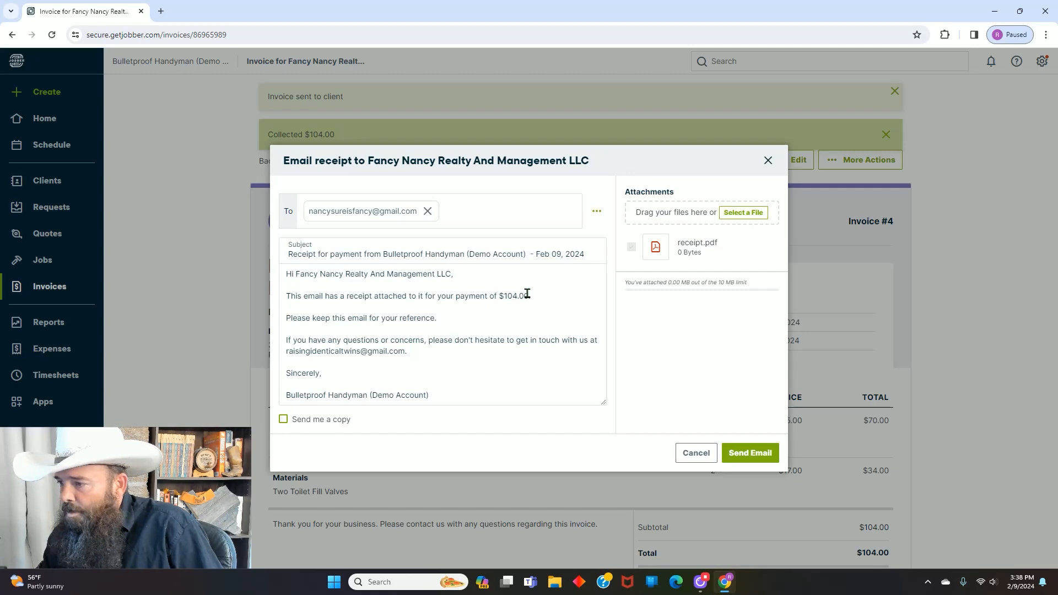
click(752, 452)
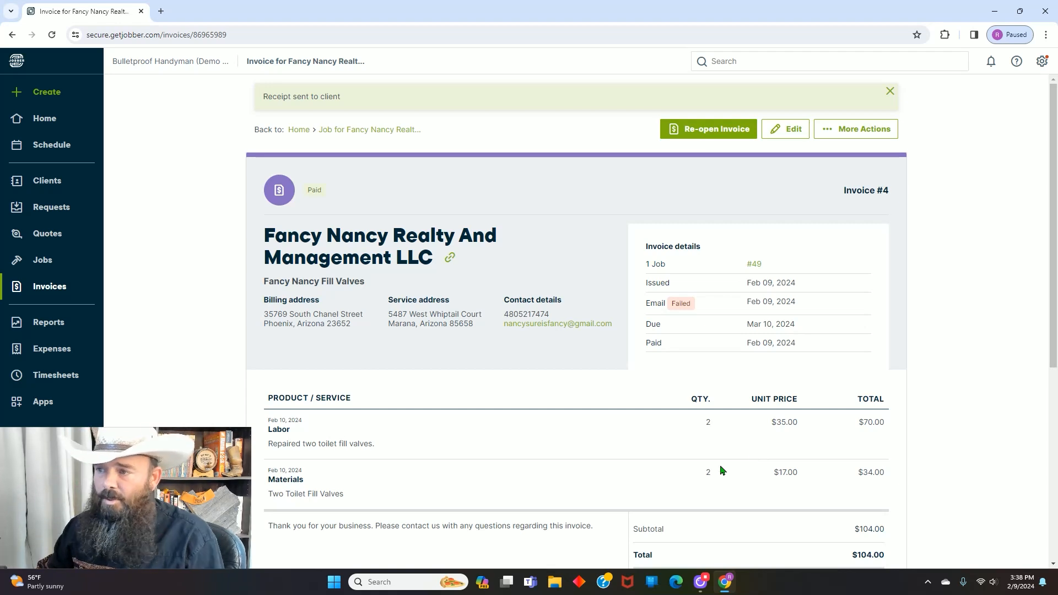
Step: Open a new job form, look over the client selection list and the blank new-client form, and cancel creating the client
click(52, 93)
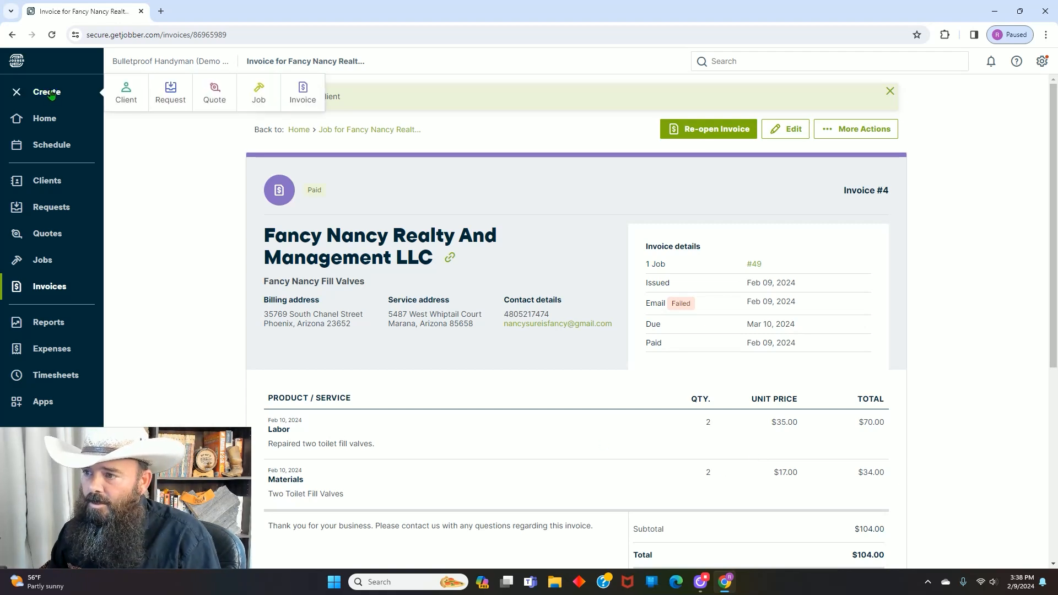
click(259, 94)
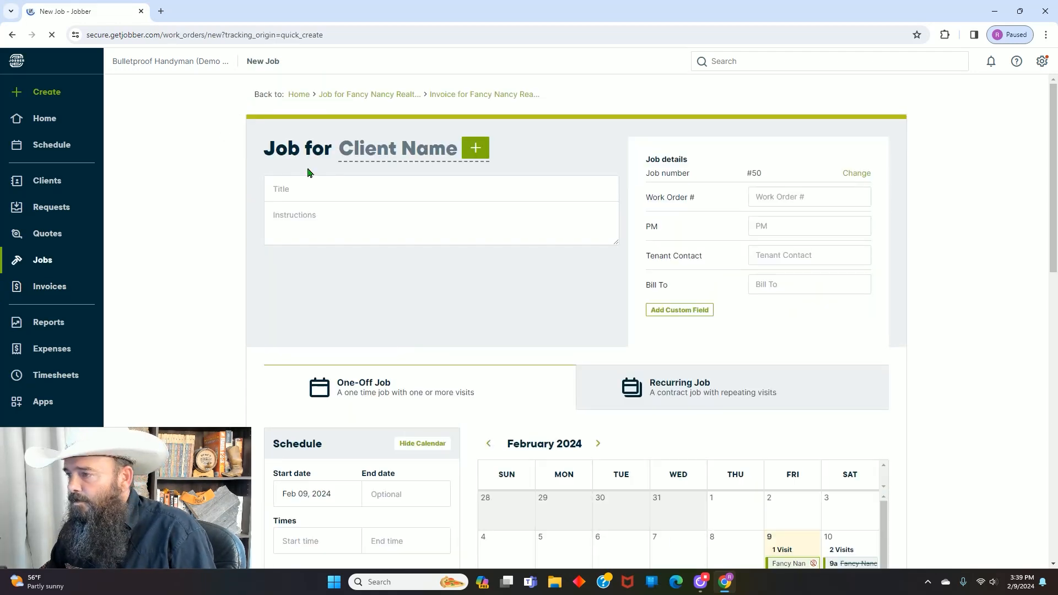
click(479, 149)
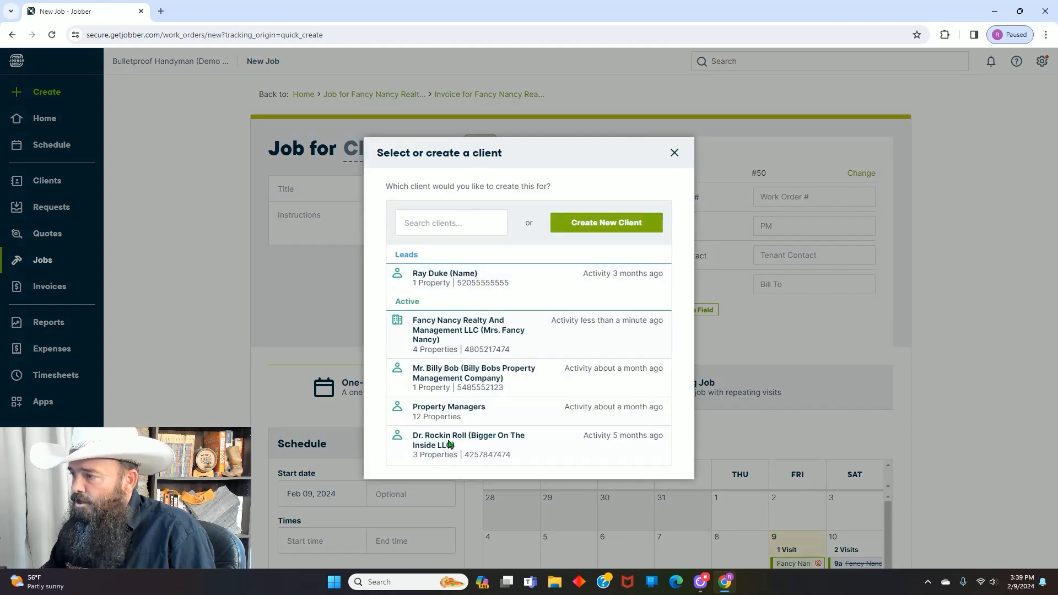
click(598, 225)
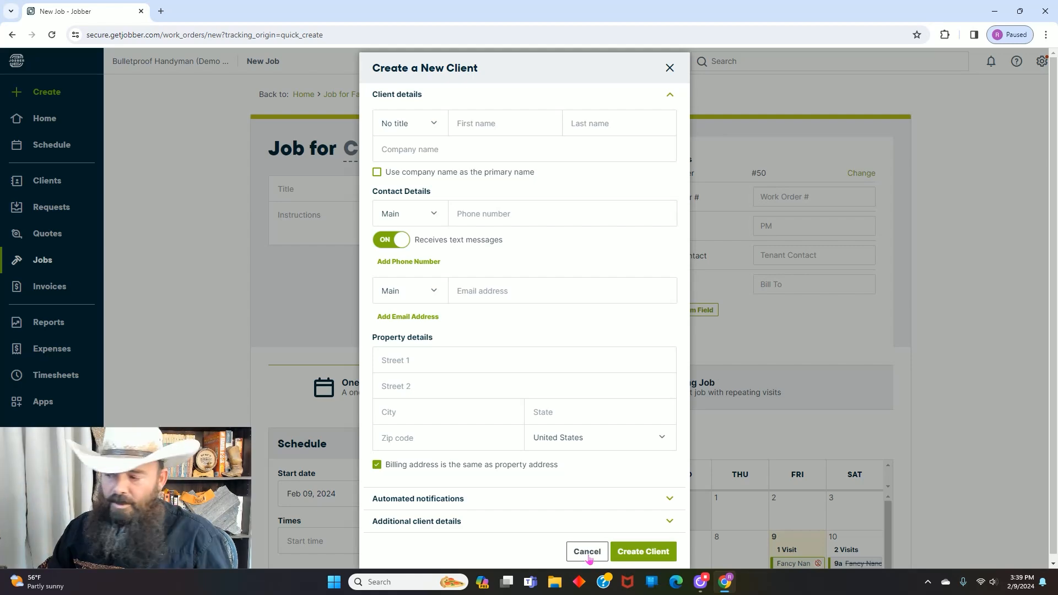
click(588, 553)
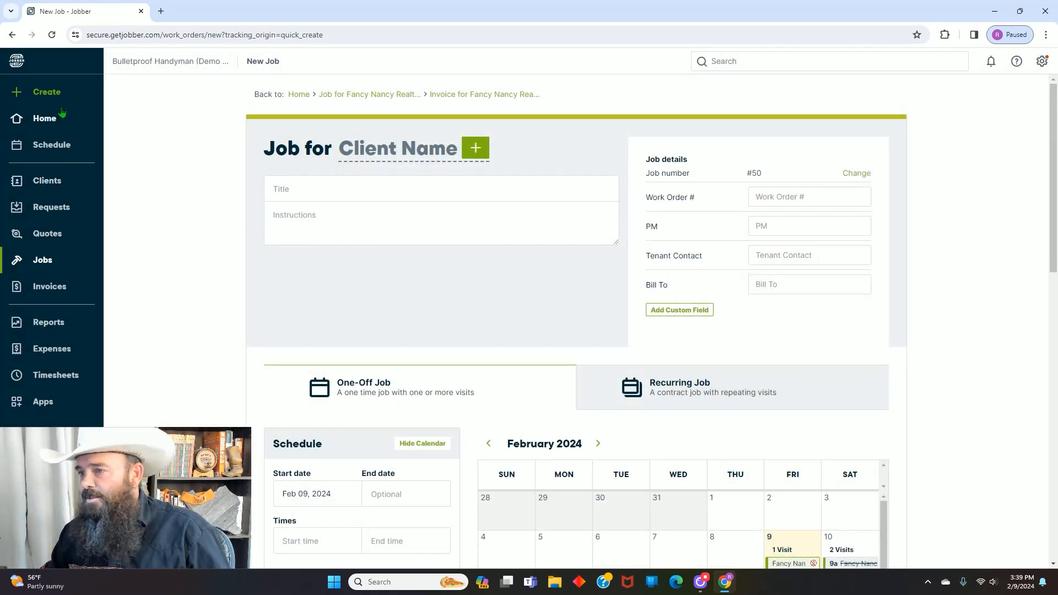